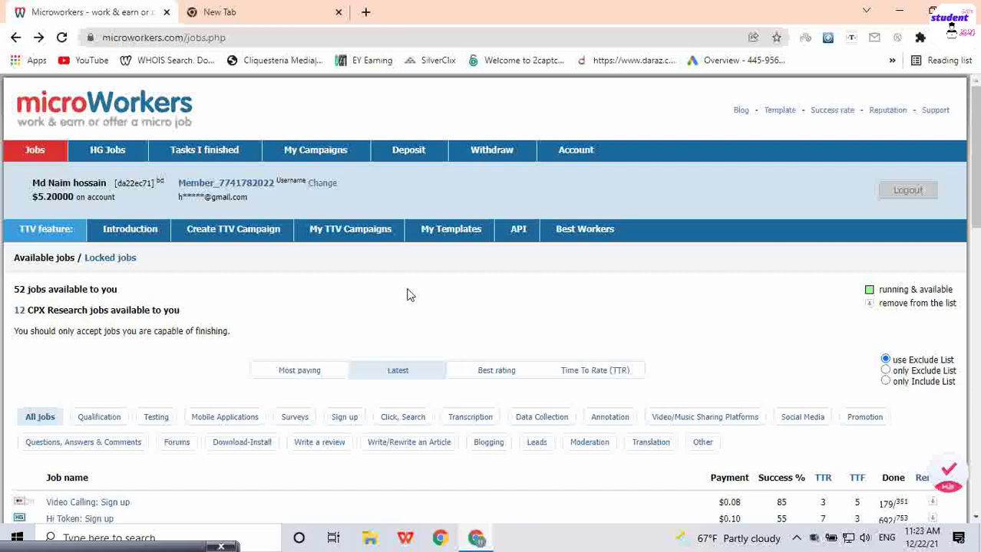
Step: Scroll the Microworkers job list up and down, clearing an accidental logo selection
scroll(400, 368, down, 5)
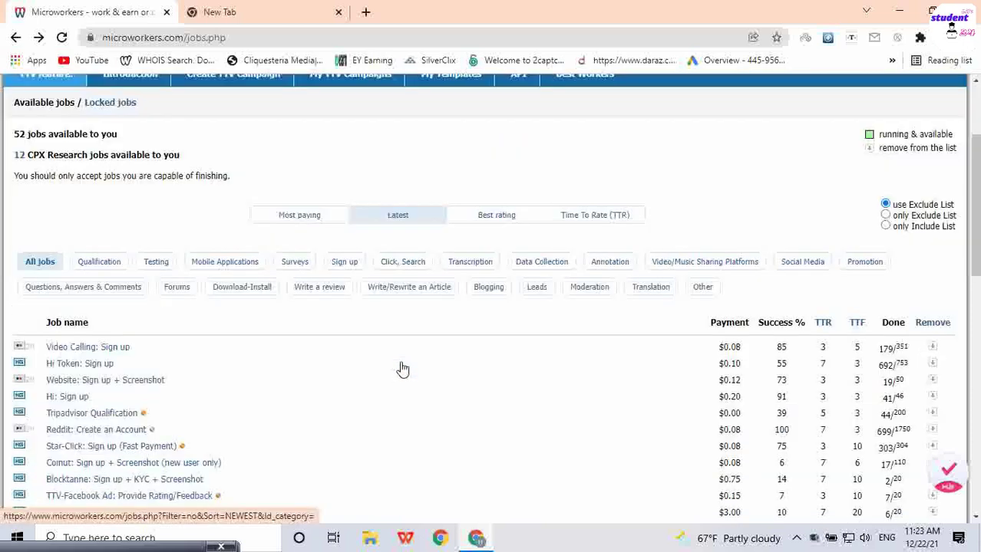
scroll(274, 314, up, 5)
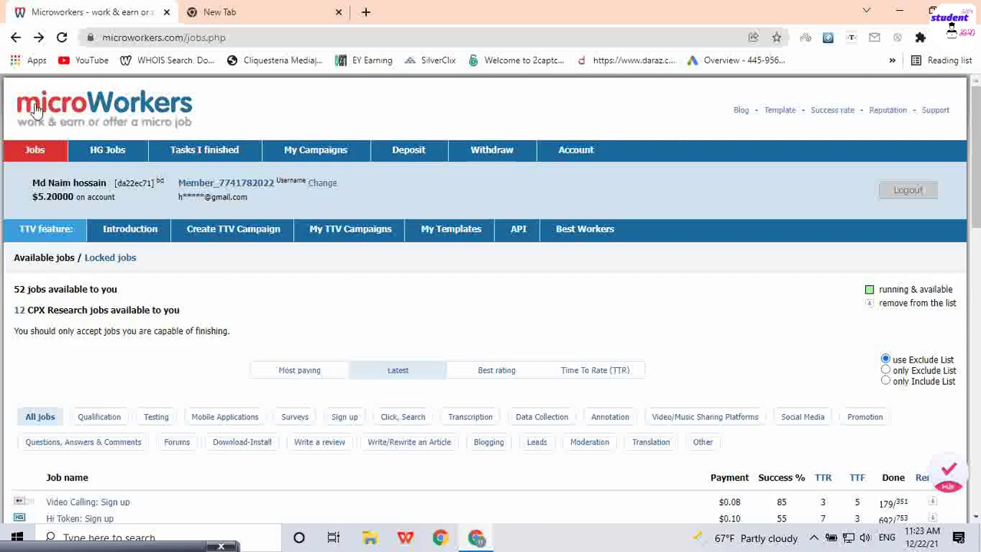
drag(248, 115, 139, 115)
click(76, 111)
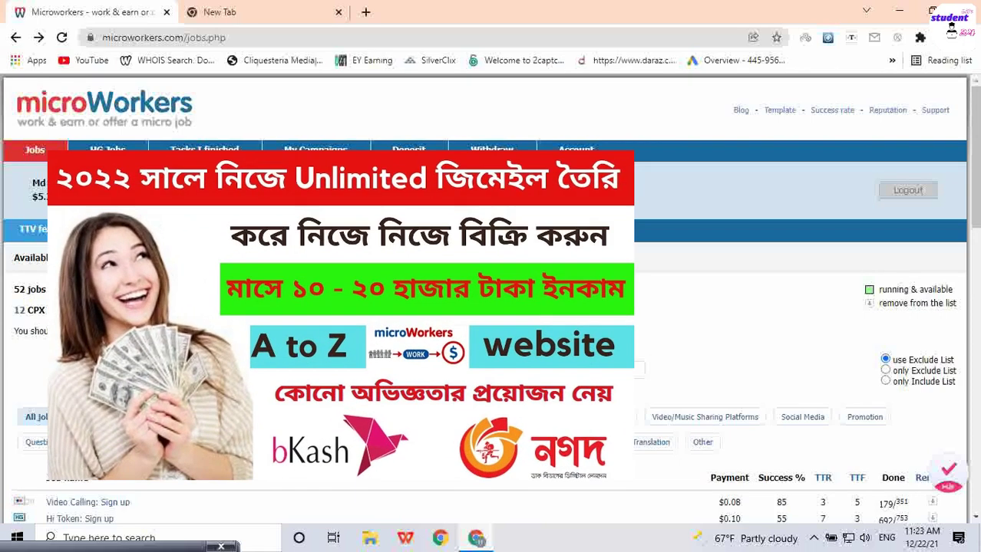
scroll(381, 341, down, 5)
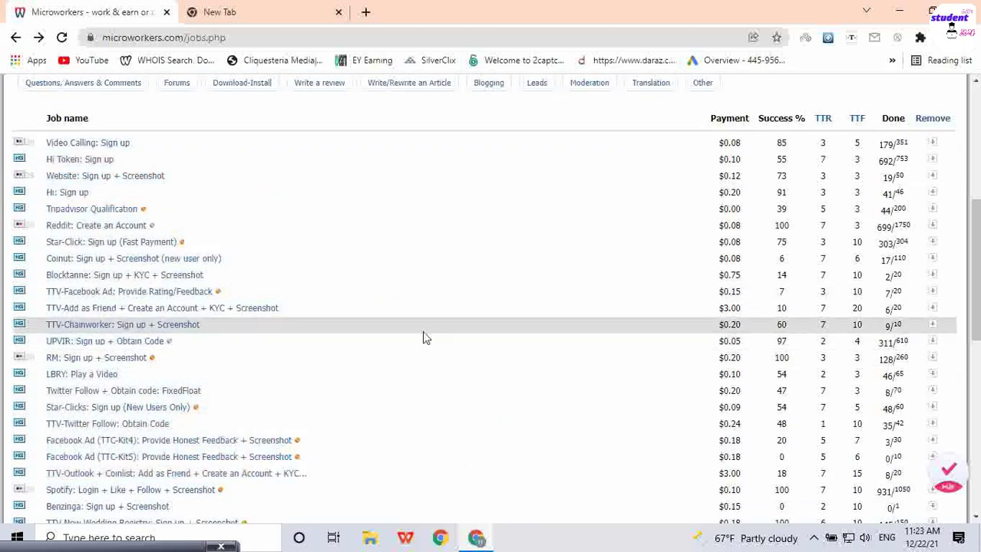
scroll(422, 348, up, 5)
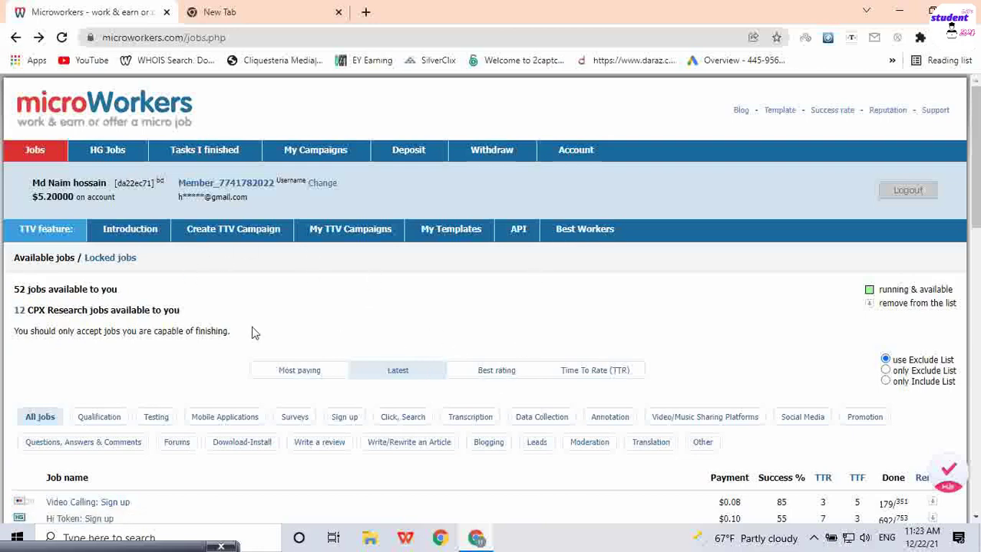
scroll(198, 347, down, 5)
scroll(200, 354, up, 5)
Step: Highlight the account name and balance, then scroll through the job listings
drag(34, 198, 74, 197)
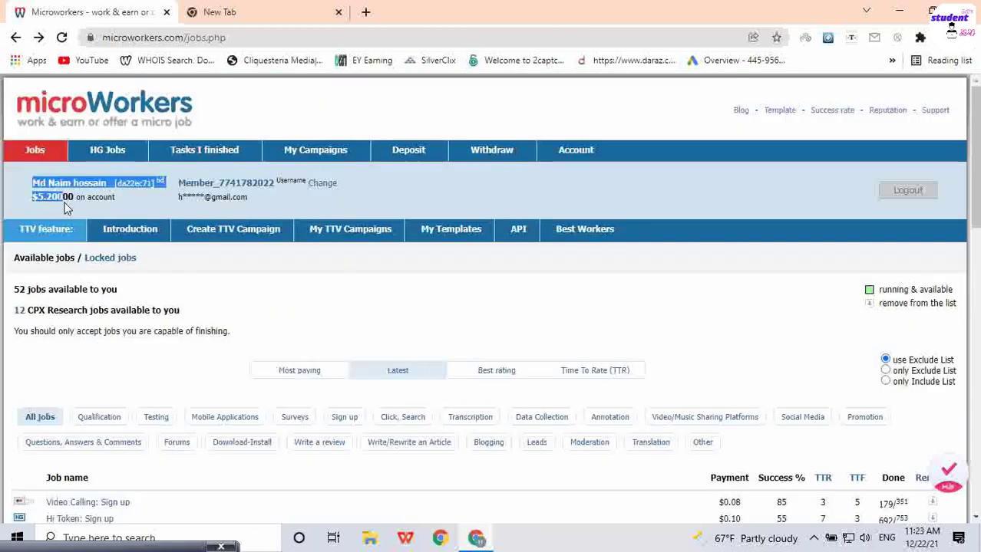
scroll(295, 332, down, 3)
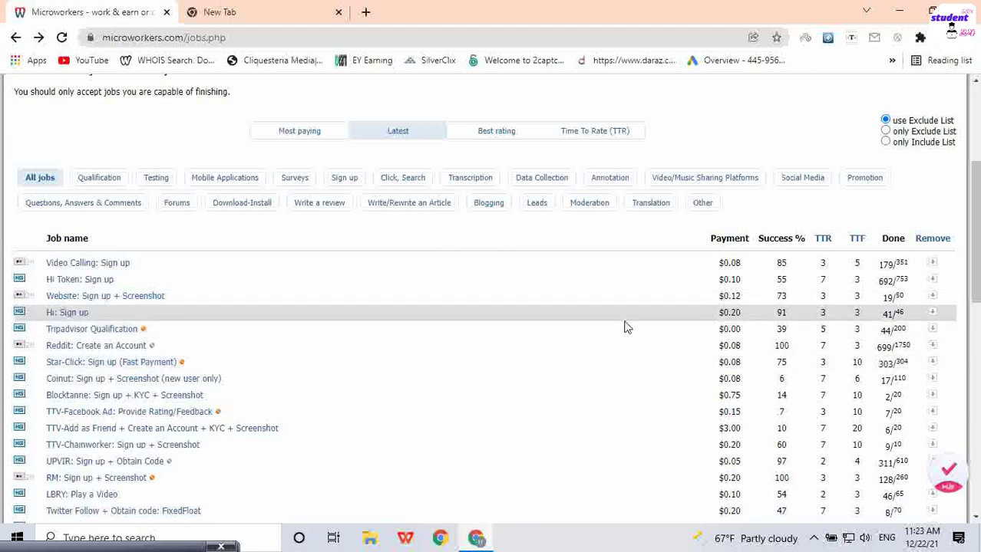
scroll(710, 315, down, 3)
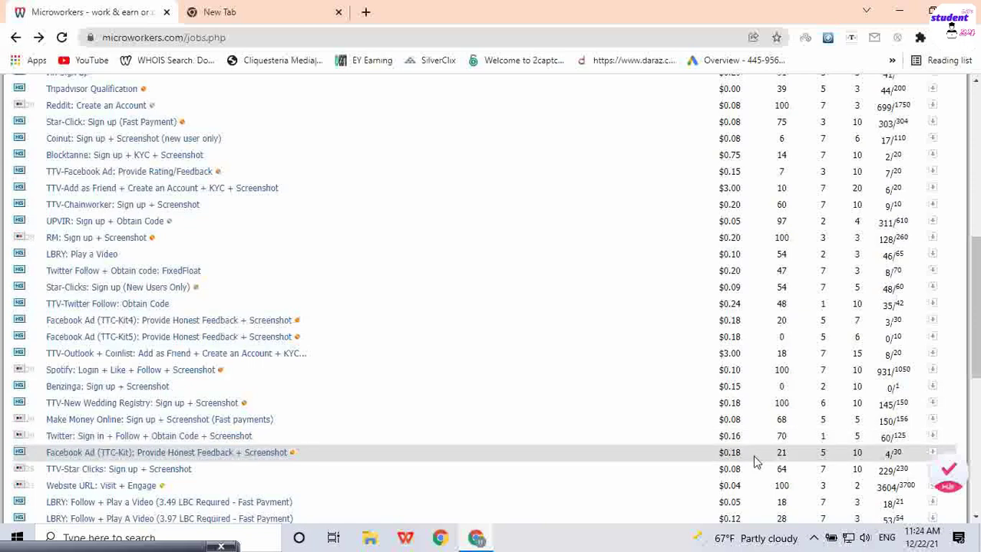
scroll(658, 329, up, 1)
scroll(658, 329, up, 3)
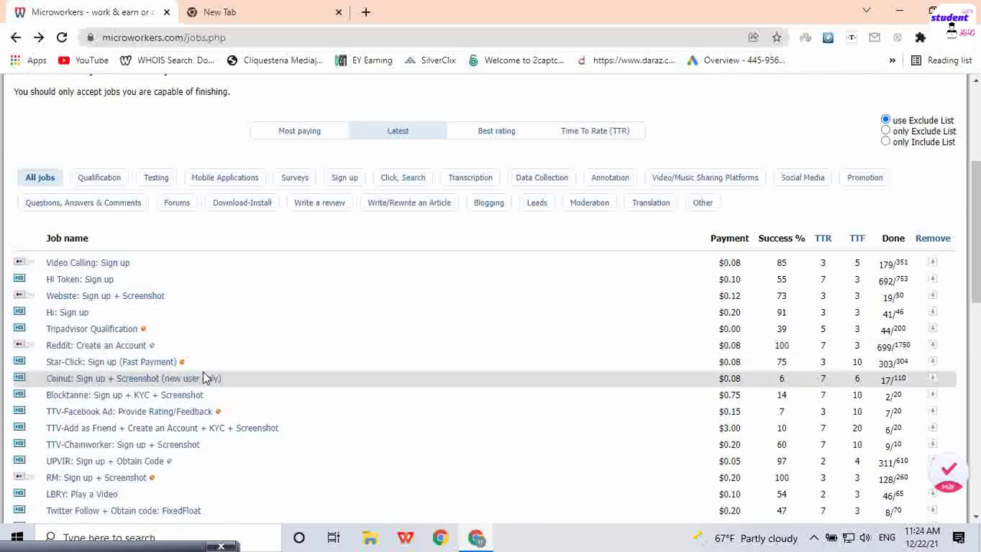
scroll(280, 379, up, 3)
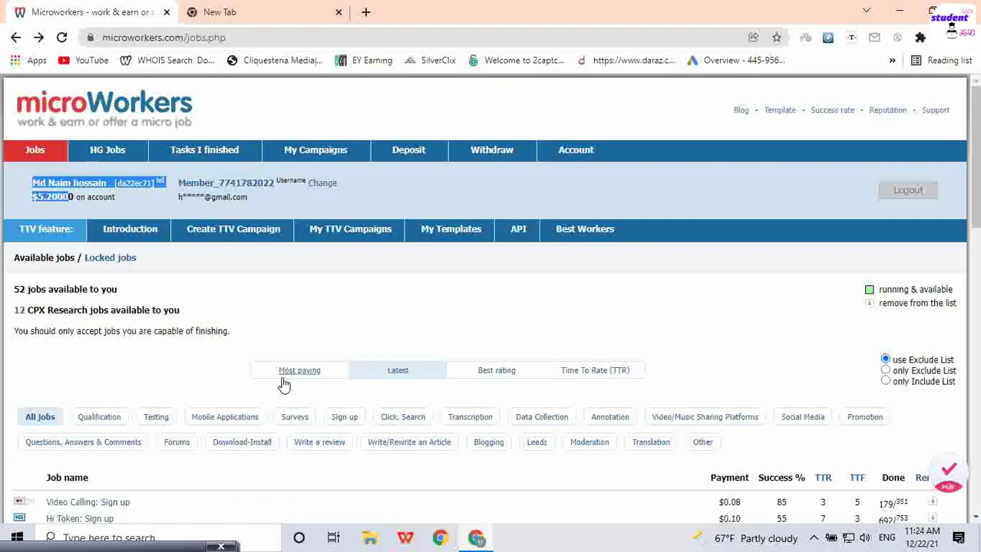
Step: Sort jobs by highest payment and open 'Video Calling: Sign up' in a new tab
click(284, 371)
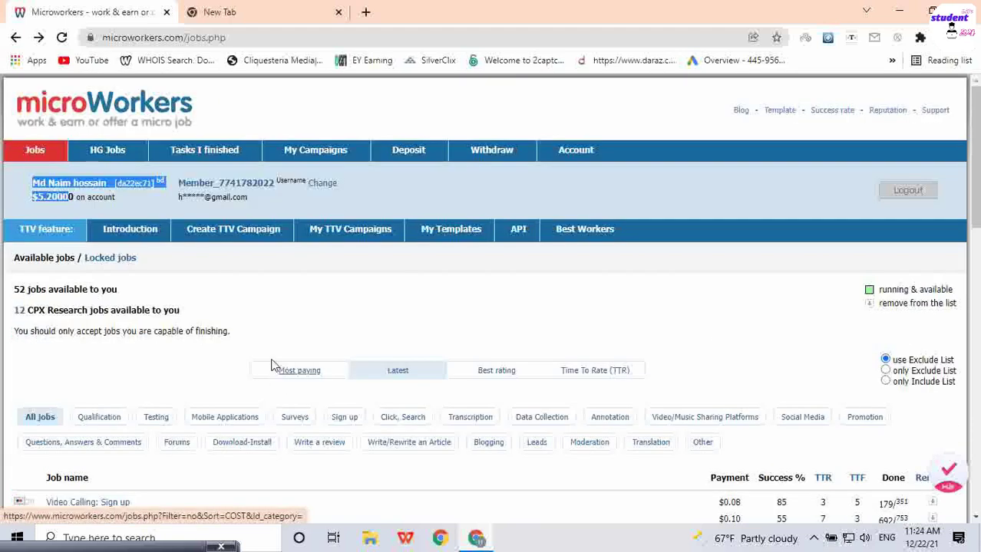
drag(131, 297, 12, 299)
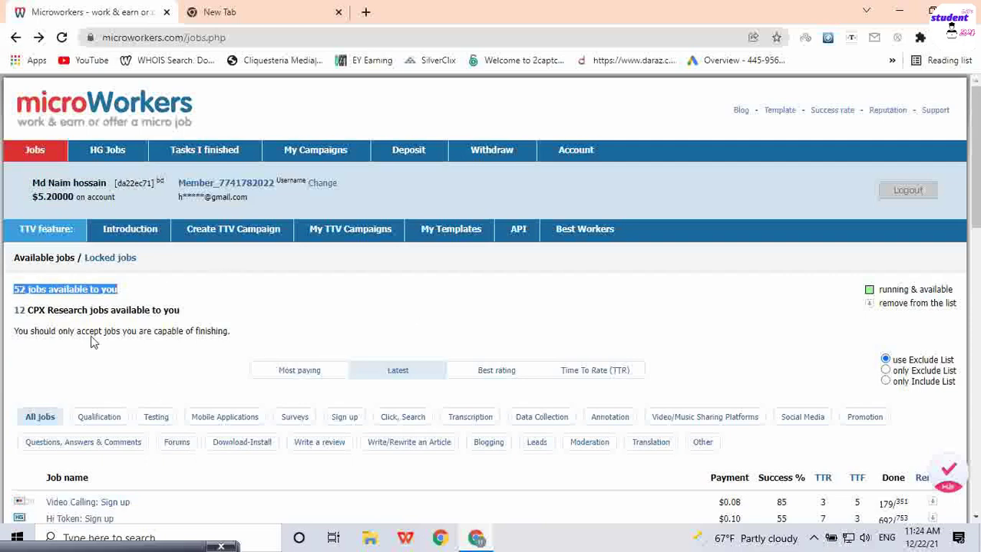
scroll(407, 345, down, 3)
scroll(460, 364, down, 3)
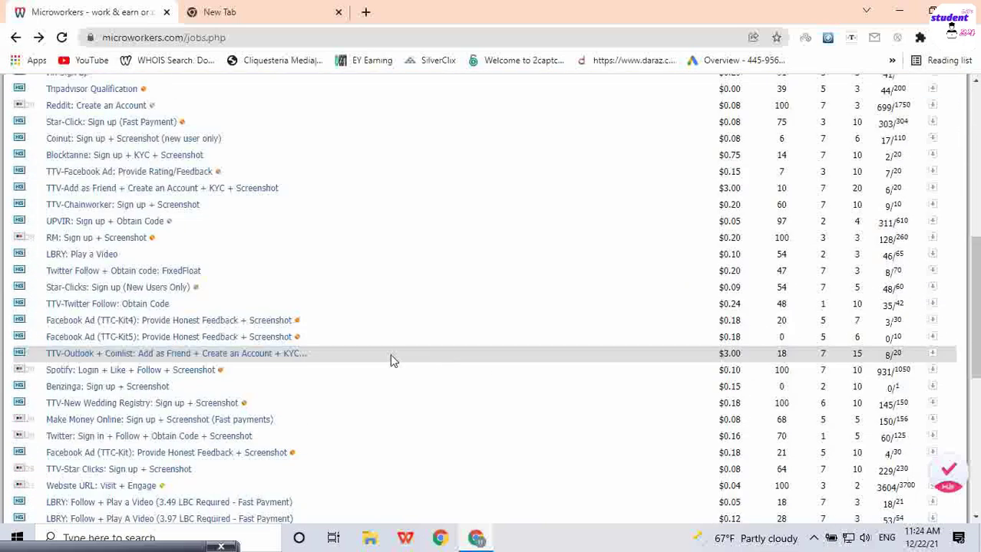
scroll(412, 366, up, 3)
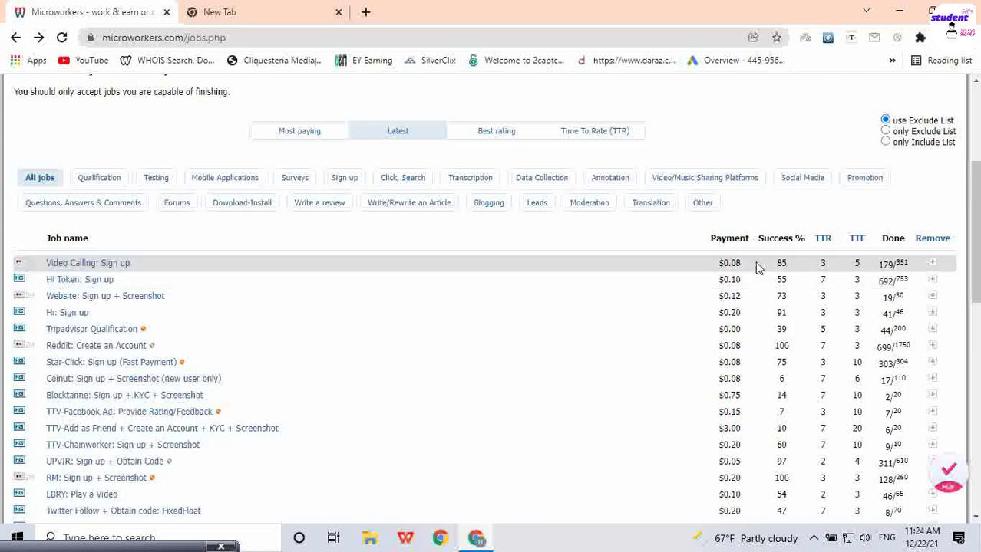
right_click(89, 263)
click(155, 272)
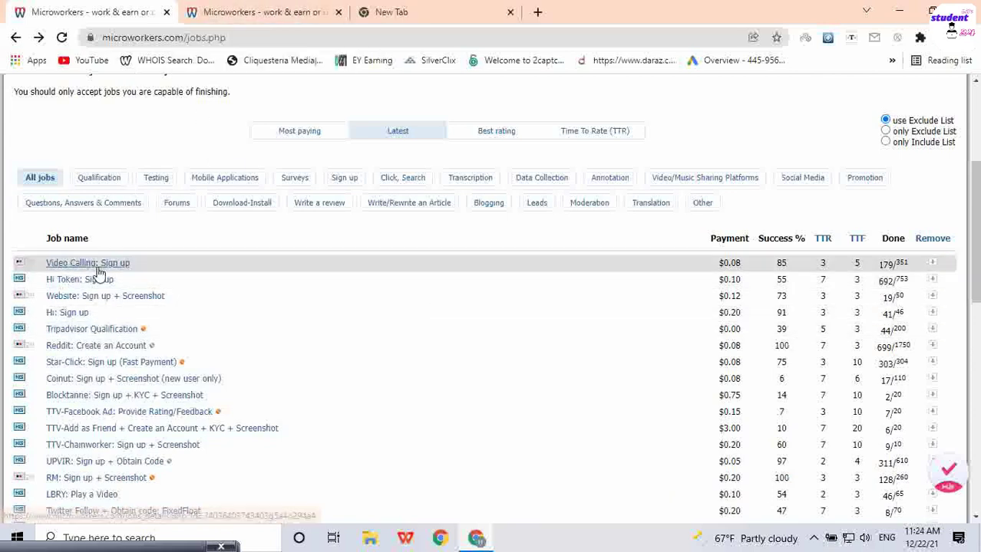
Step: Switch to the Video Calling job details and scroll down to its instructions
click(244, 11)
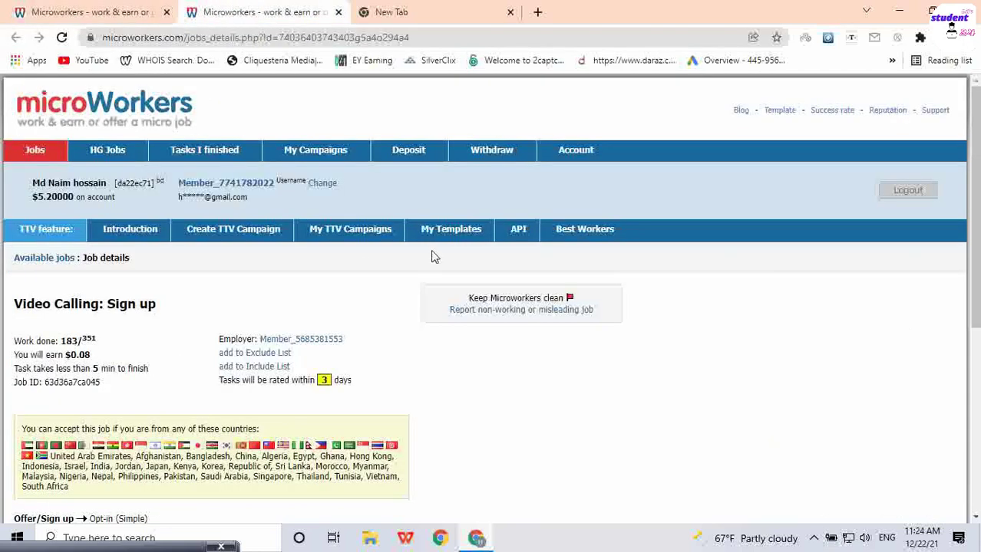
scroll(376, 353, down, 5)
scroll(469, 278, up, 5)
scroll(361, 411, down, 1)
scroll(364, 414, down, 3)
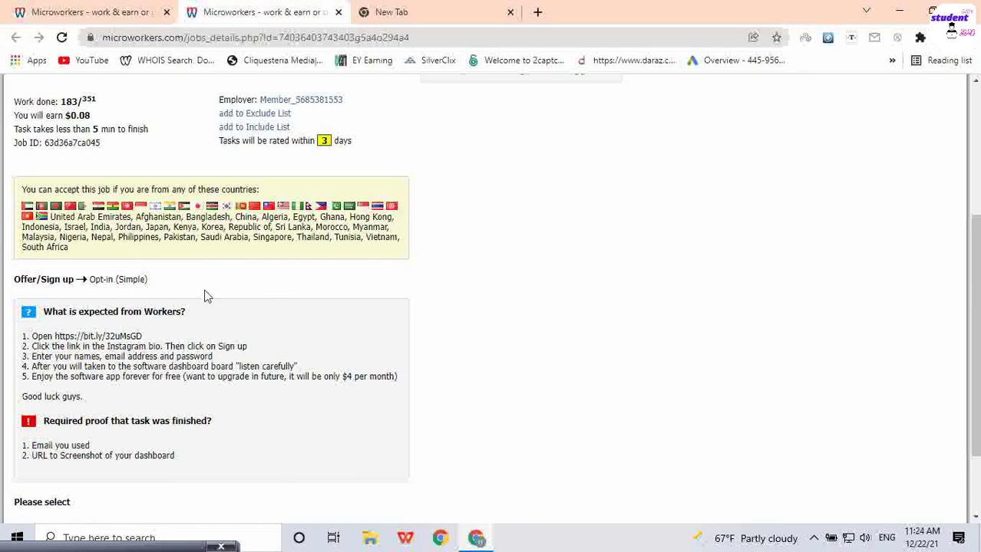
scroll(275, 398, down, 2)
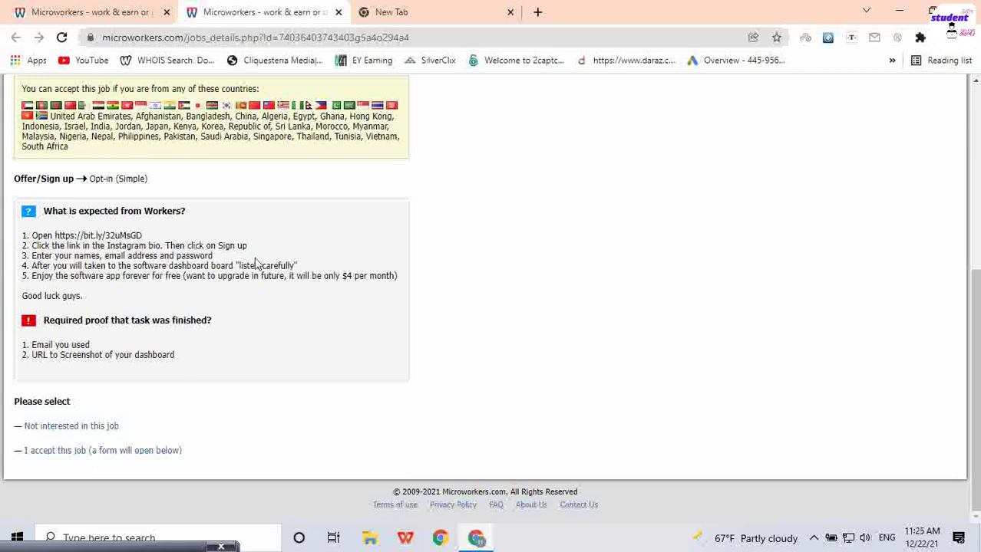
Step: Read the instruction steps: Instagram bio sign-up, names, email and password, and the listen-carefully note
drag(248, 247, 132, 235)
click(192, 221)
drag(213, 256, 85, 247)
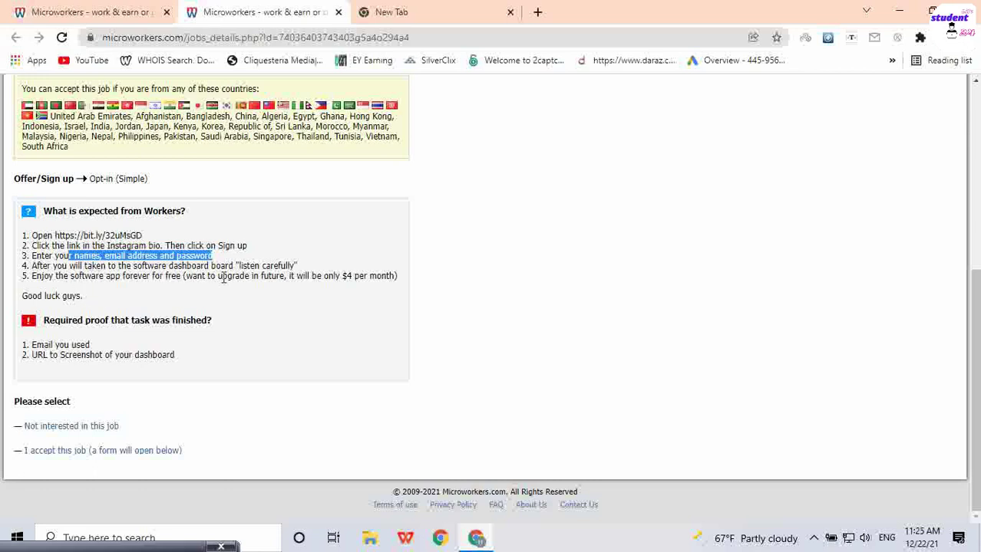
drag(298, 266, 242, 265)
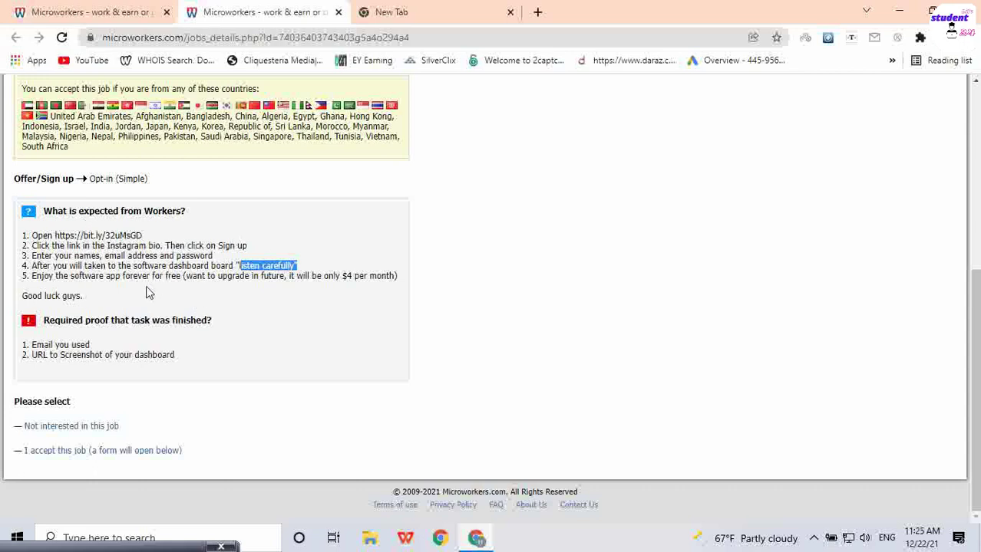
drag(115, 296, 69, 265)
scroll(106, 281, up, 3)
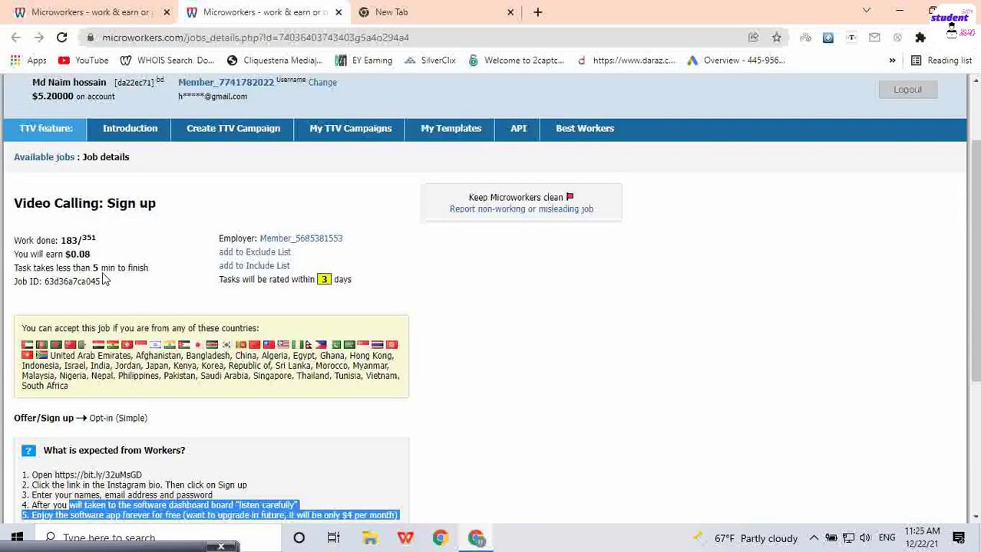
click(91, 254)
Step: Review the required proofs (email used, dashboard screenshot URL), close the empty tab, select the bit.ly link
scroll(298, 311, down, 3)
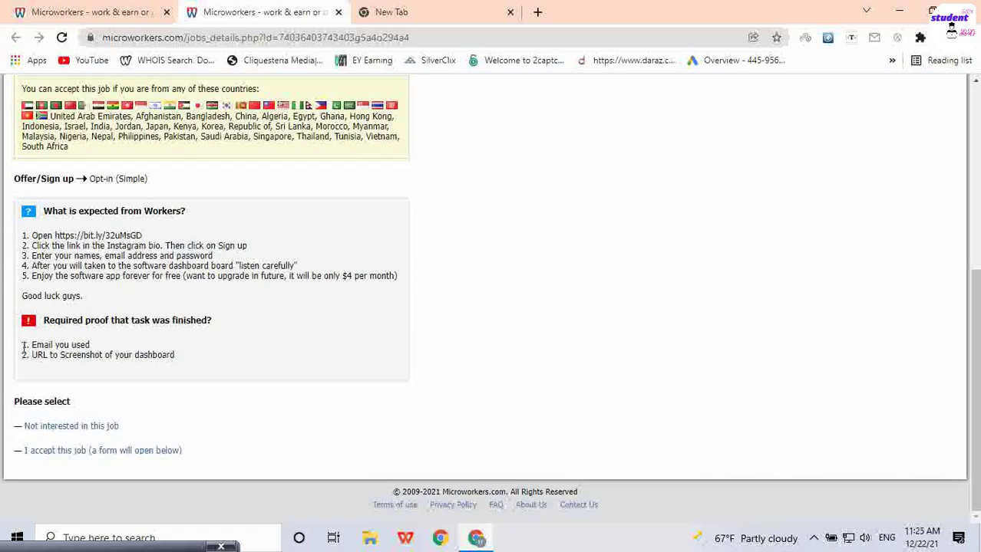
drag(23, 347, 97, 349)
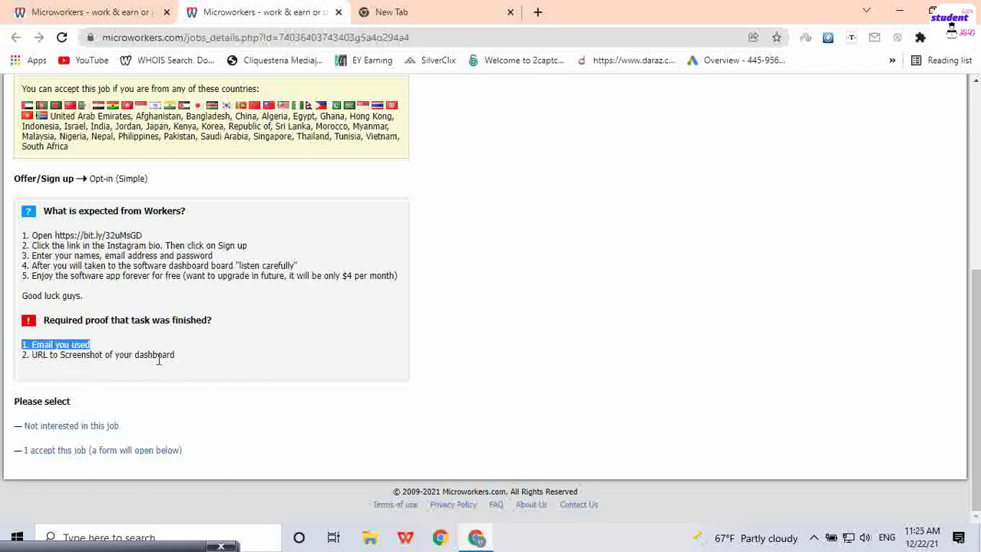
drag(193, 363, 52, 357)
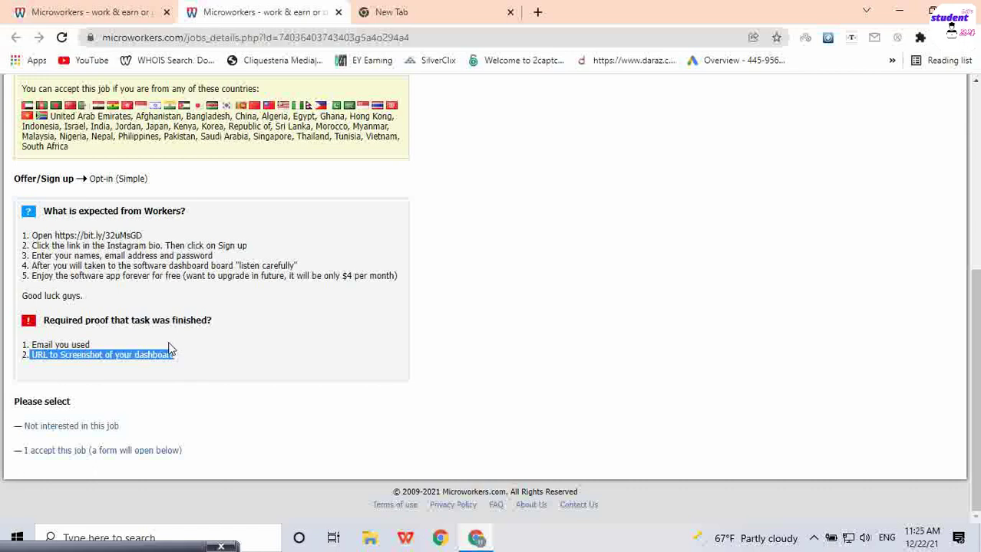
click(511, 12)
drag(146, 236, 63, 236)
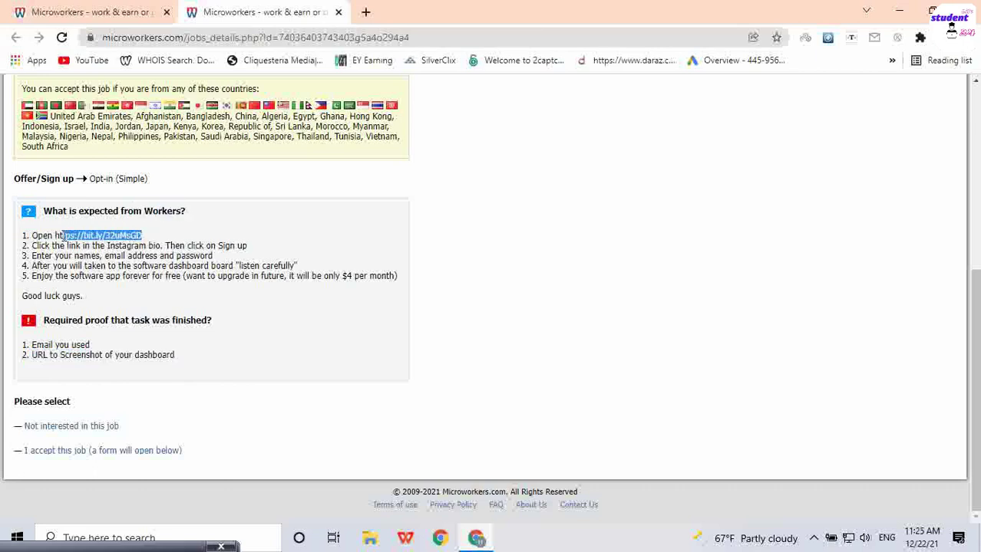
Step: Copy the task's bit.ly link and open it in a new browser tab
right_click(65, 236)
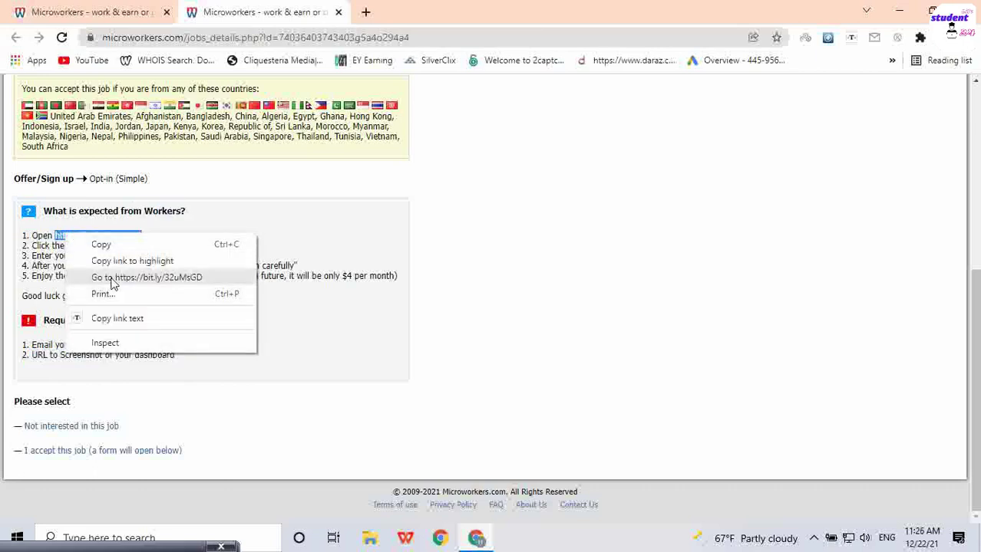
click(119, 244)
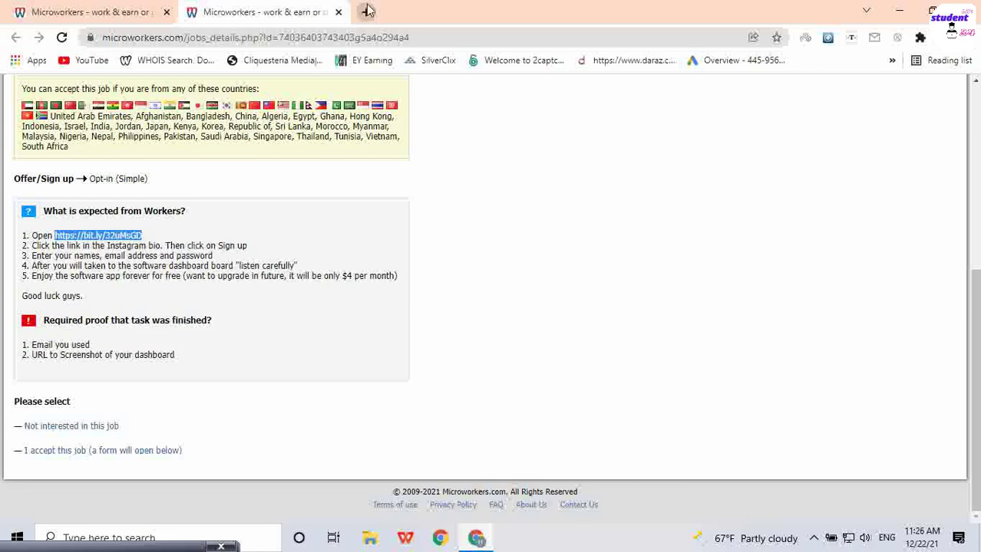
click(365, 12)
click(370, 36)
key(ctrl+v)
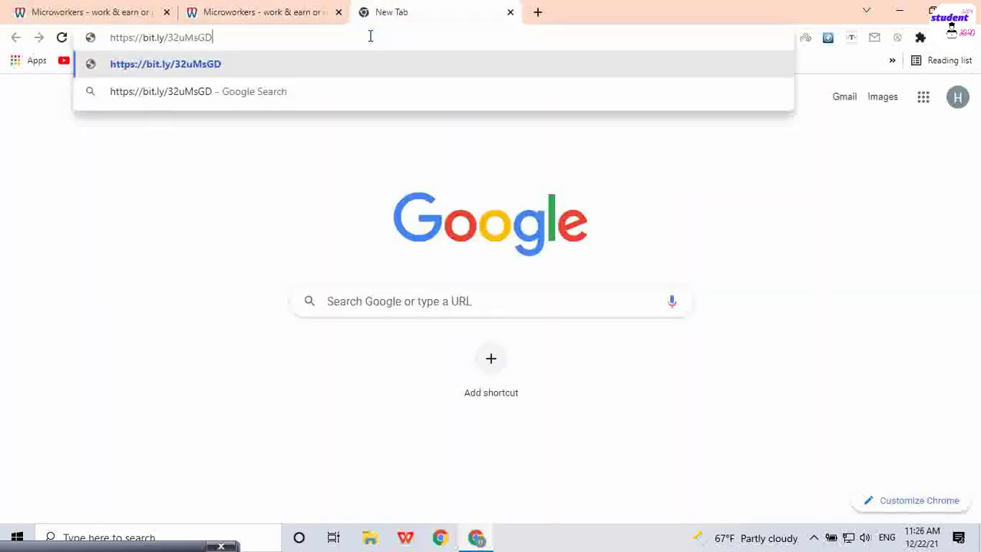
key(Return)
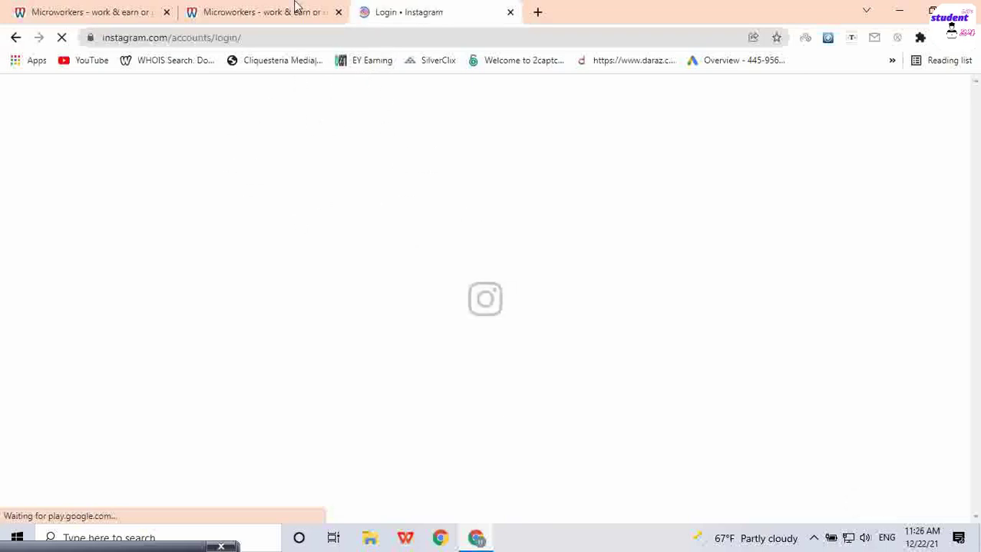
Step: Dismiss Instagram's notifications prompt with Not Now and recheck the job's short link
click(261, 6)
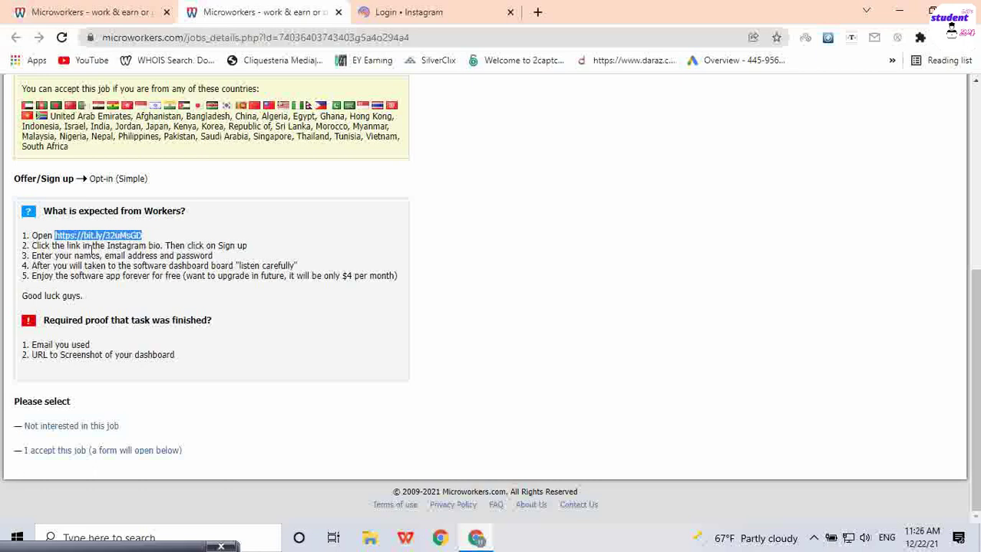
click(399, 12)
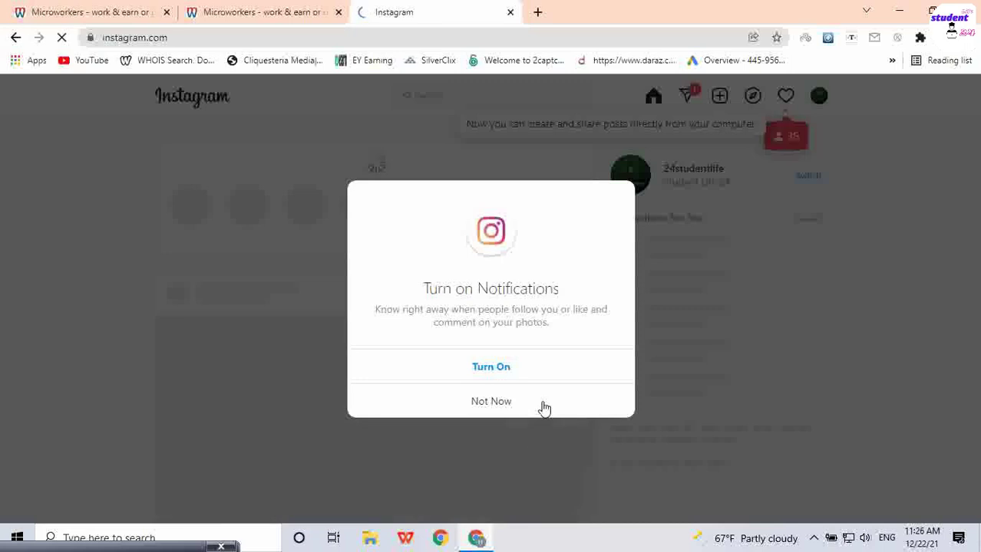
click(543, 404)
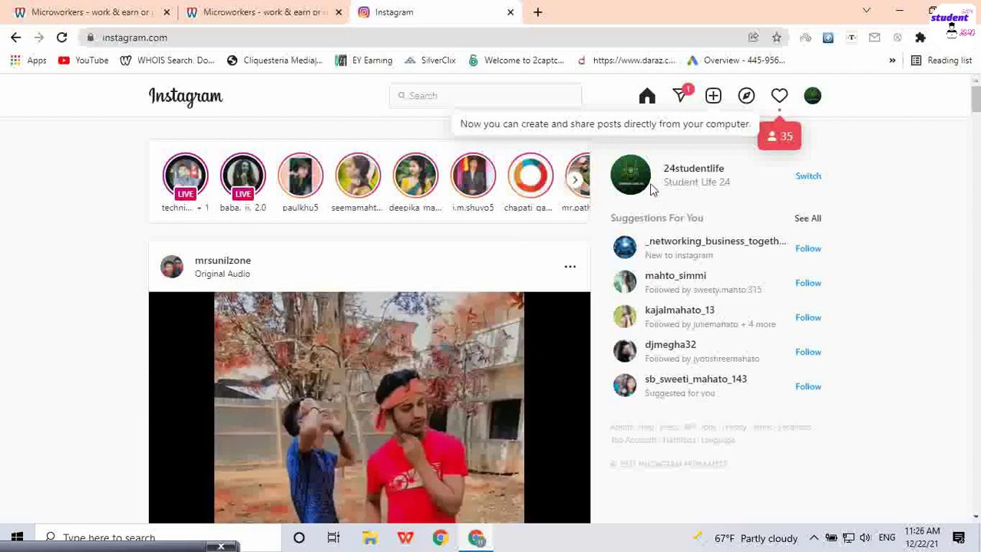
click(261, 12)
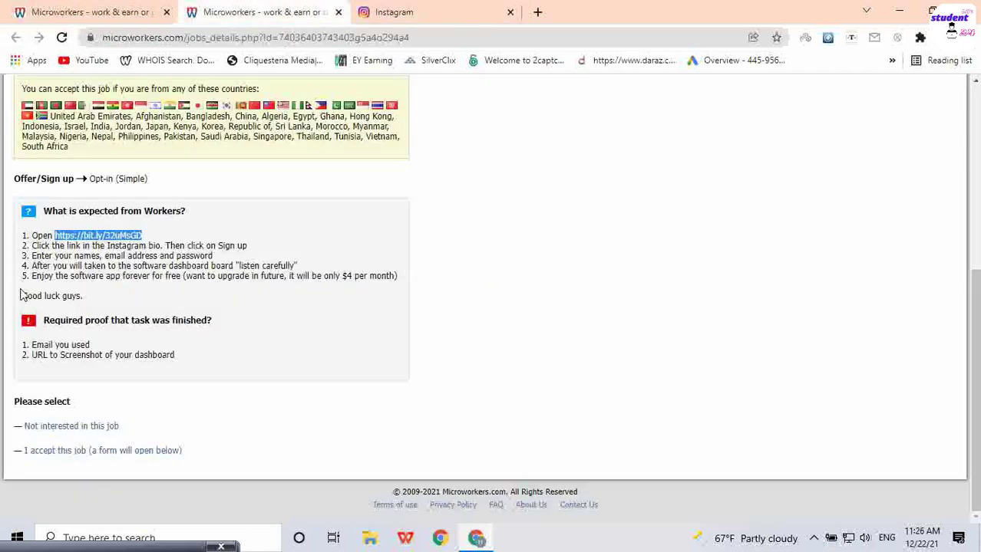
click(123, 238)
right_click(121, 233)
Step: Paste the bit.ly link into the Instagram tab to load the 'Introverted' profile
click(441, 6)
click(396, 35)
key(ctrl+v)
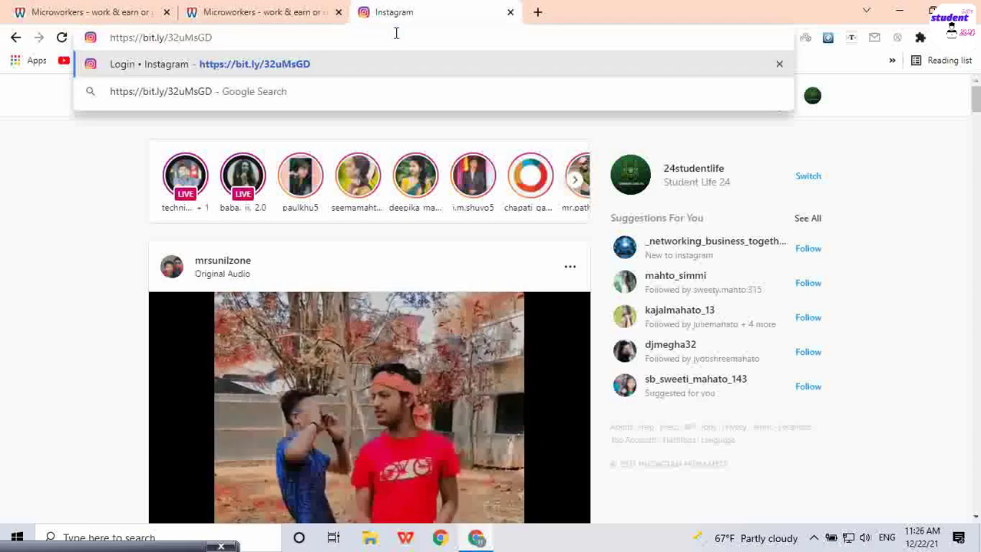
key(Return)
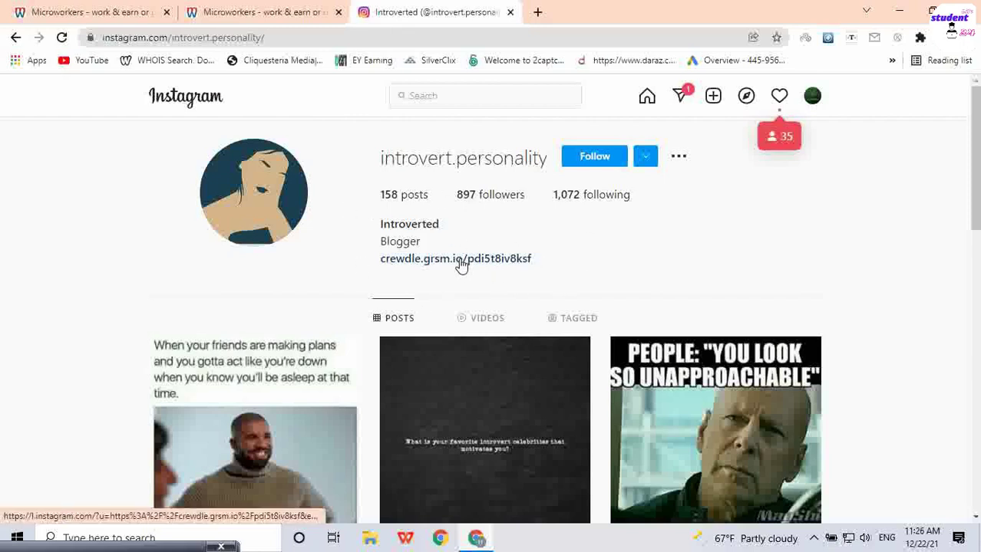
Step: Open the Crewdle link from the profile bio and switch to its page
click(278, 12)
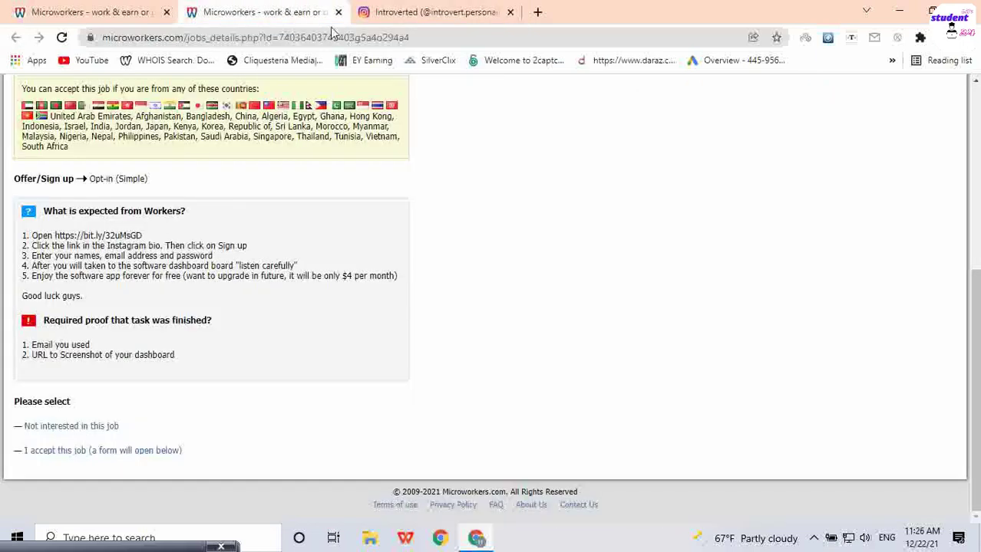
click(430, 12)
ctrl+click(473, 261)
click(590, 10)
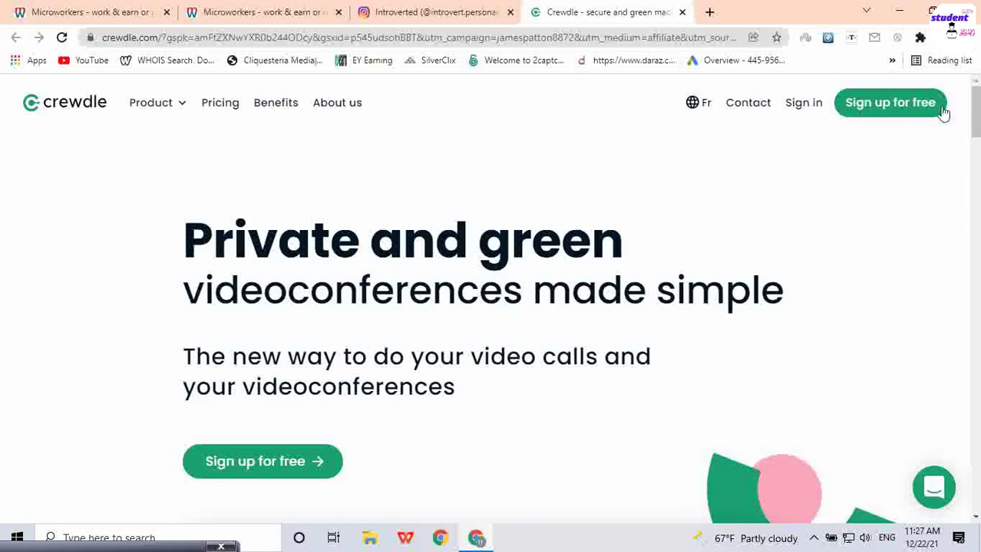
Step: Go from Crewdle's homepage to the 'Sign up for a free account' form at app.crewdle.com/register
click(886, 105)
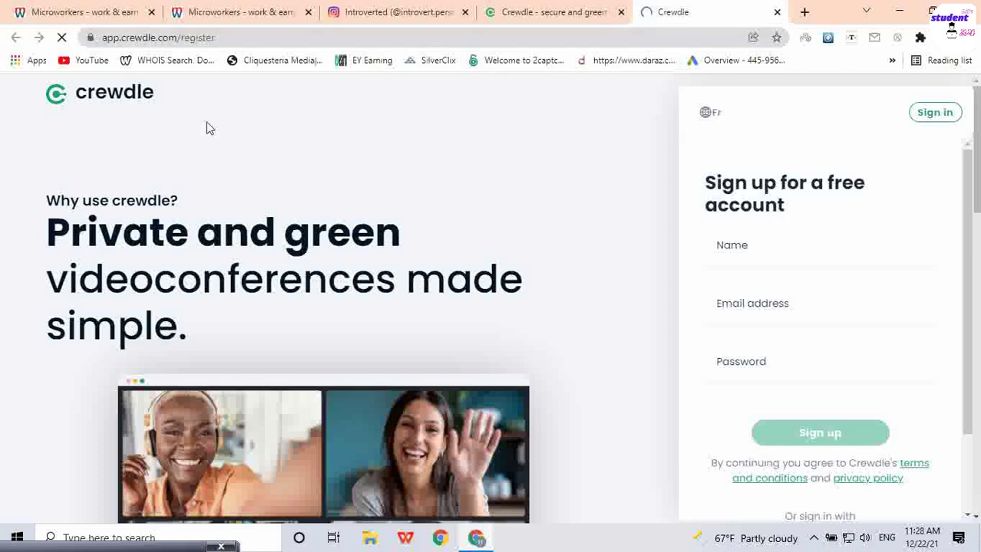
scroll(526, 276, down, 5)
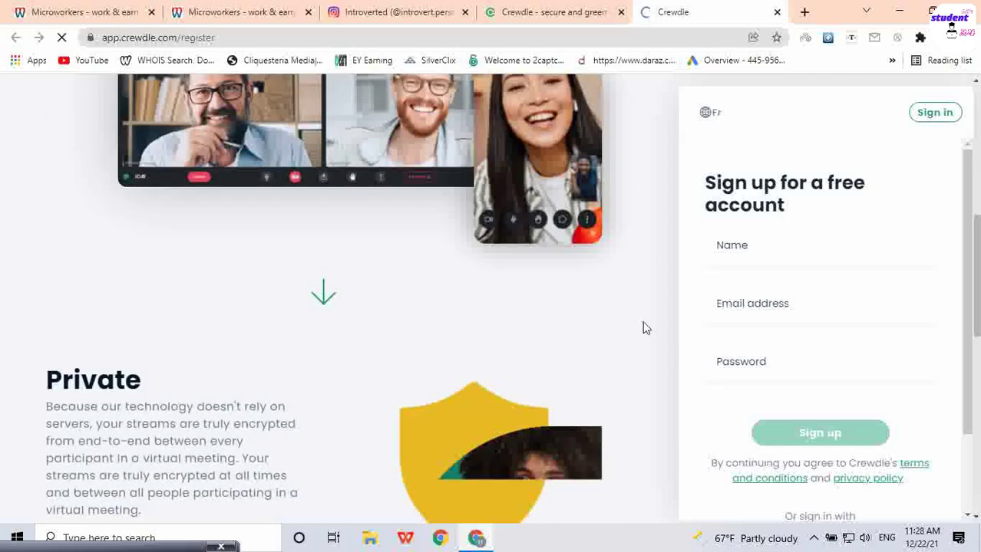
scroll(644, 329, up, 5)
Step: Fill in the saved full name, an email address and a password, submit, and save the password in Chrome
click(777, 255)
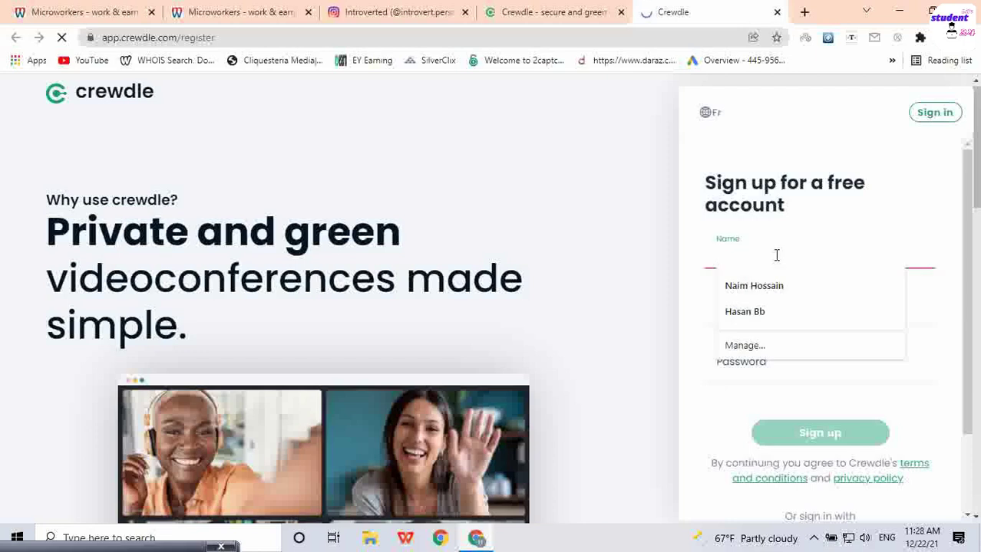
click(778, 285)
click(830, 310)
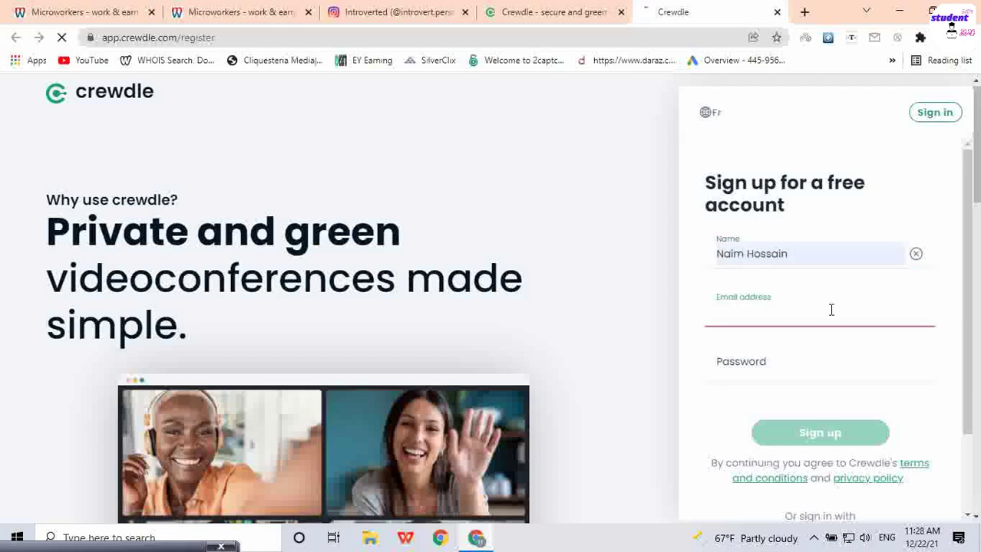
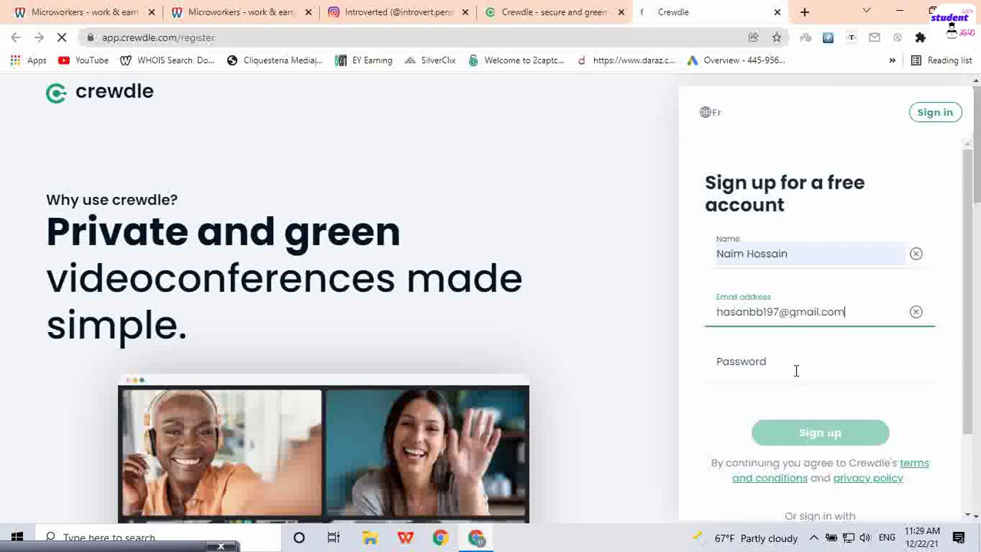
click(796, 371)
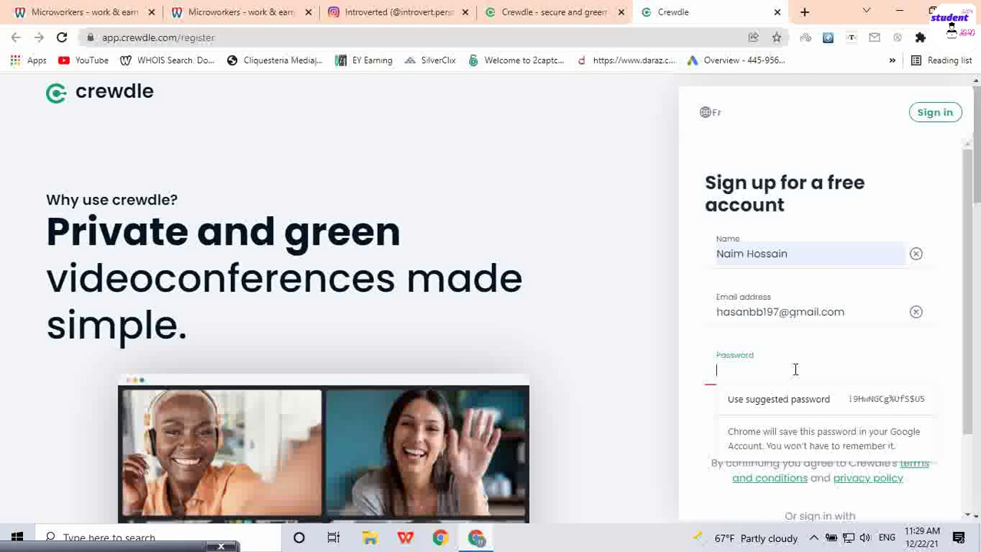
text(••••••••)
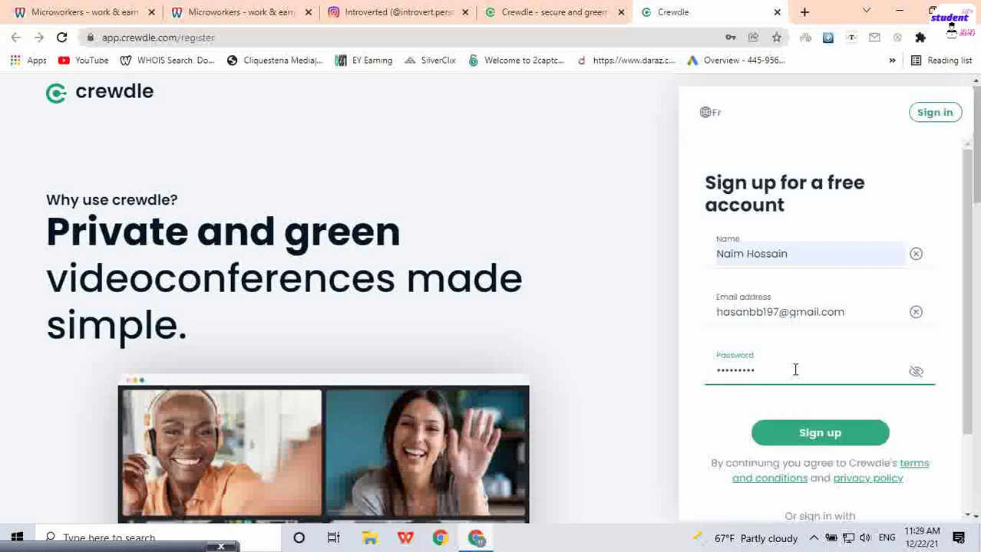
text(•••••)
click(844, 443)
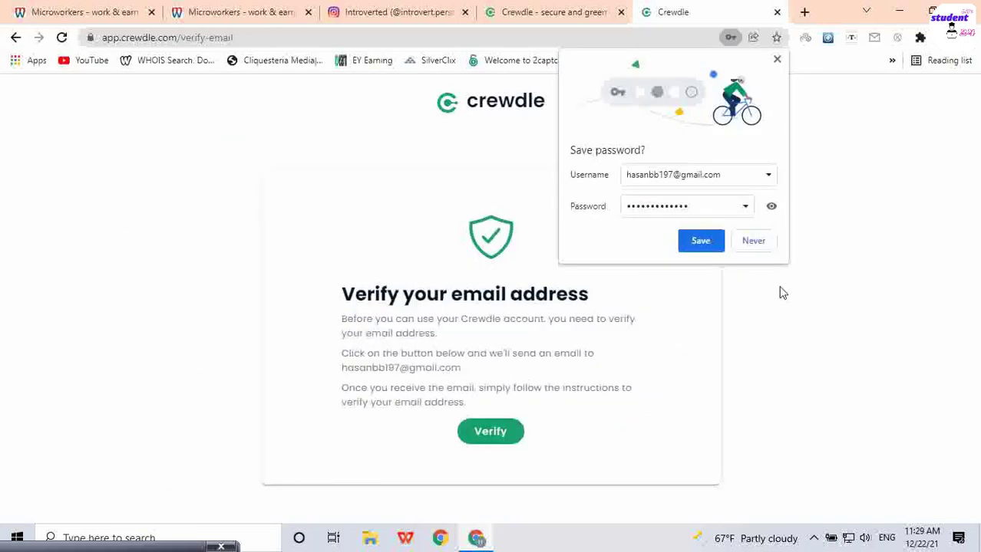
click(699, 242)
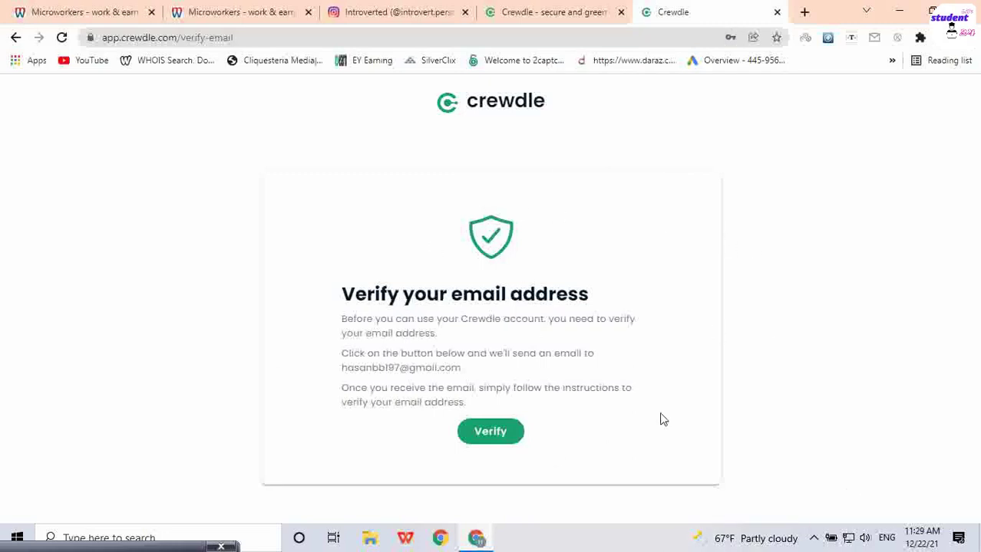
Step: Open Gmail and check the Primary and Promotions tabs for the Crewdle email
click(804, 12)
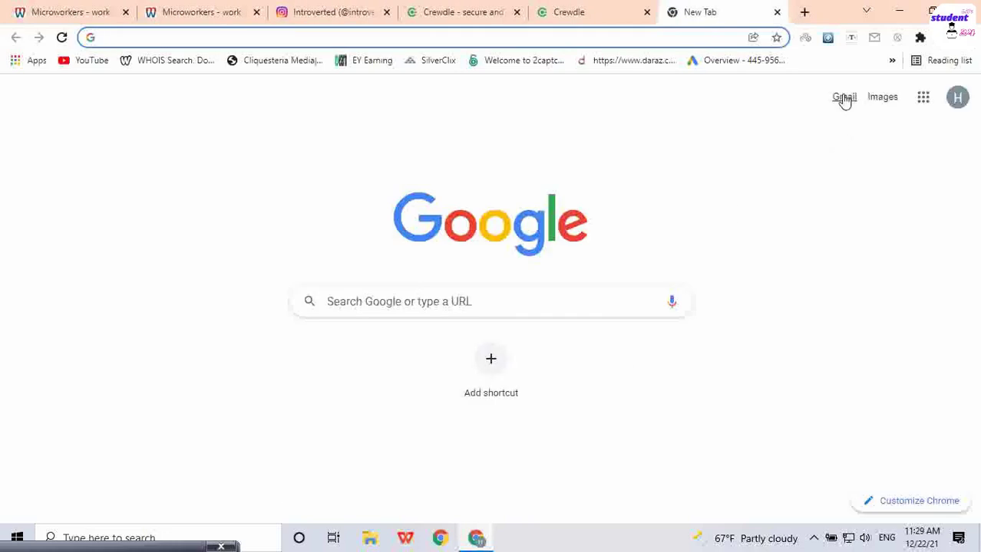
click(844, 98)
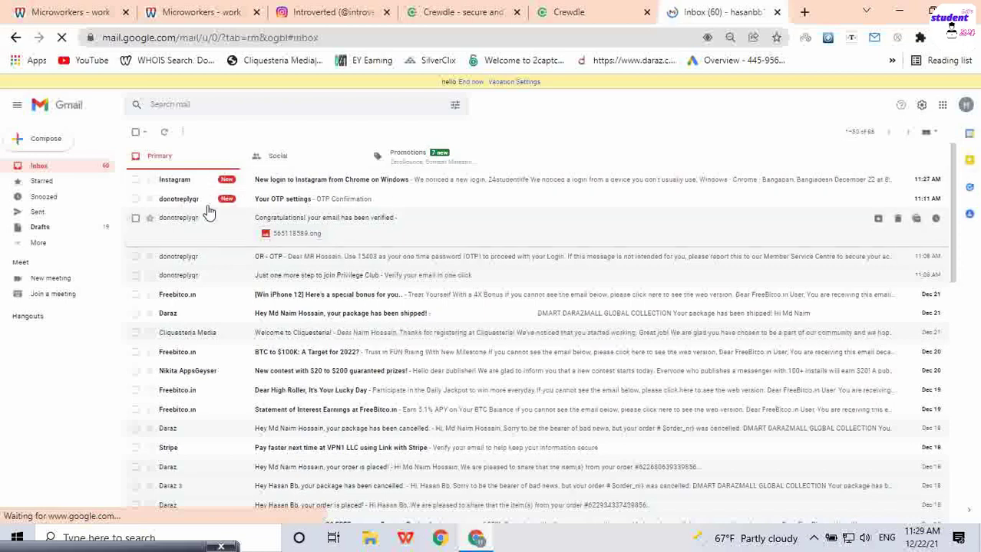
click(309, 202)
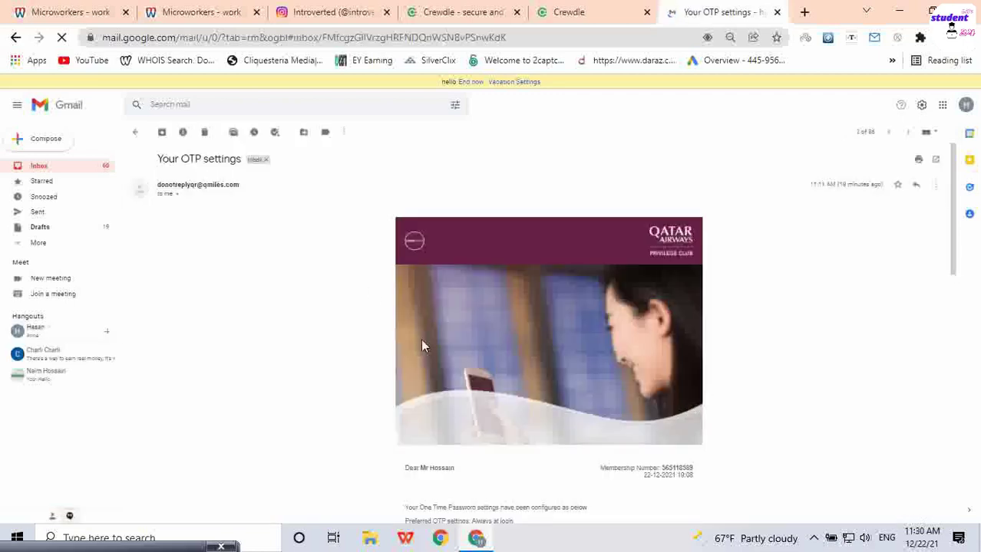
click(77, 168)
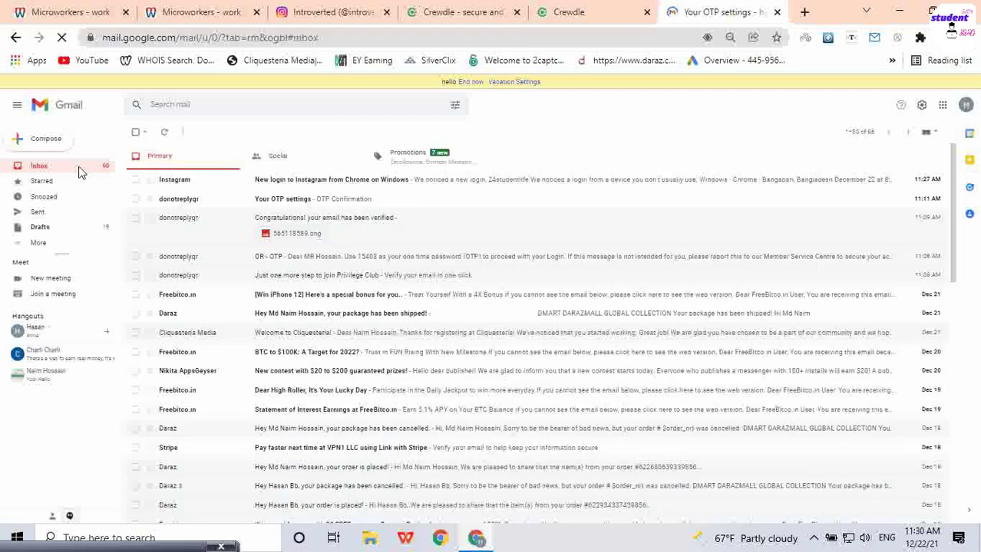
click(441, 168)
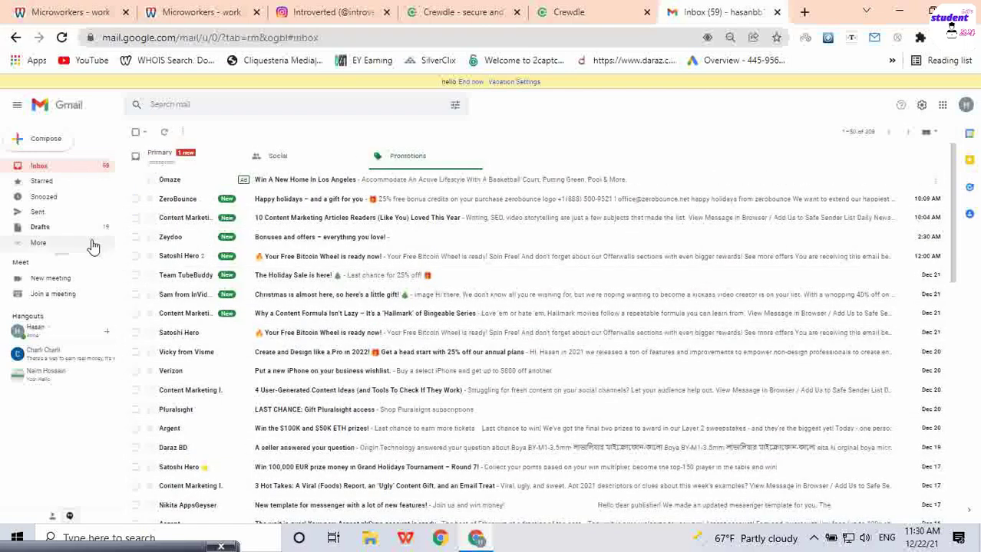
click(164, 157)
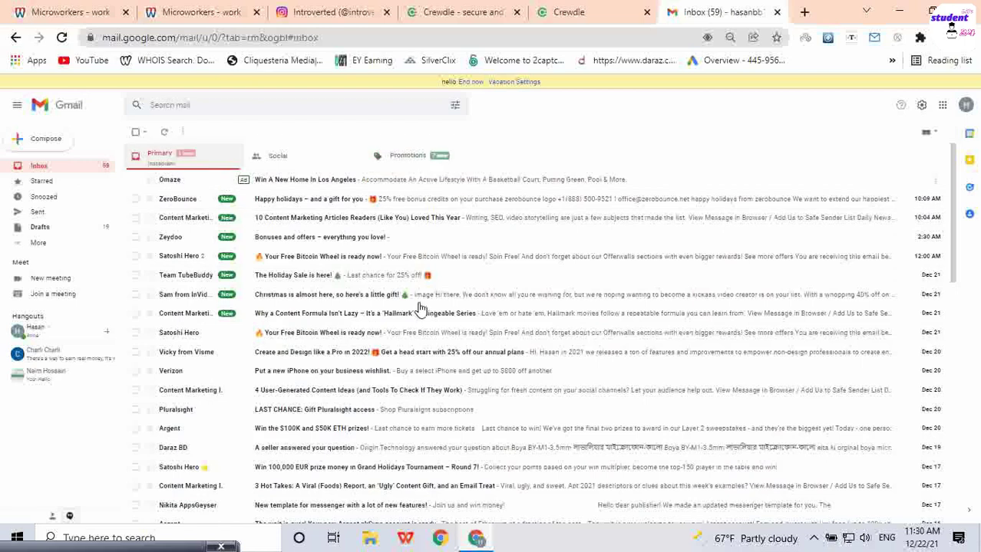
click(408, 155)
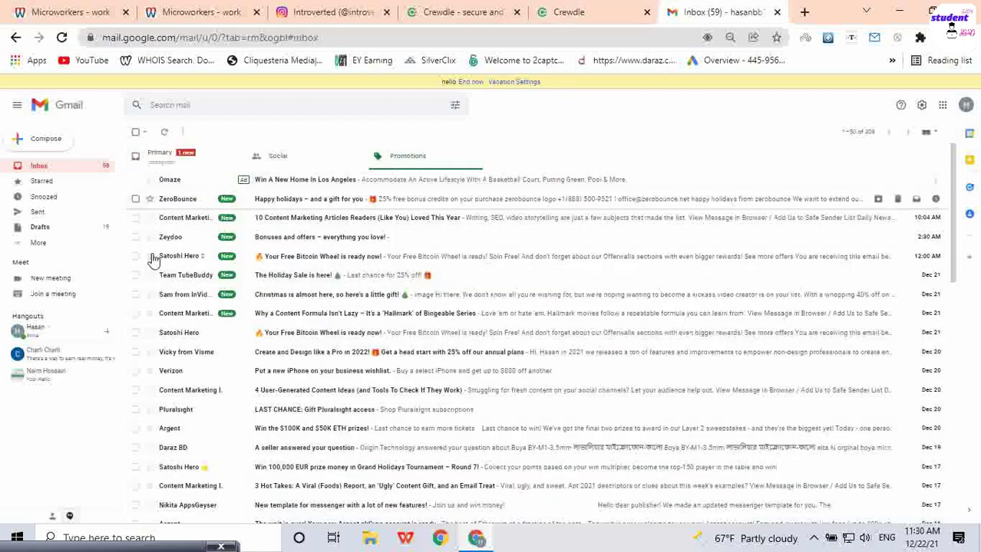
Step: Check the Spam folder, refresh the Inbox, and return to the Crewdle verification page
click(42, 243)
scroll(69, 222, down, 1)
click(74, 246)
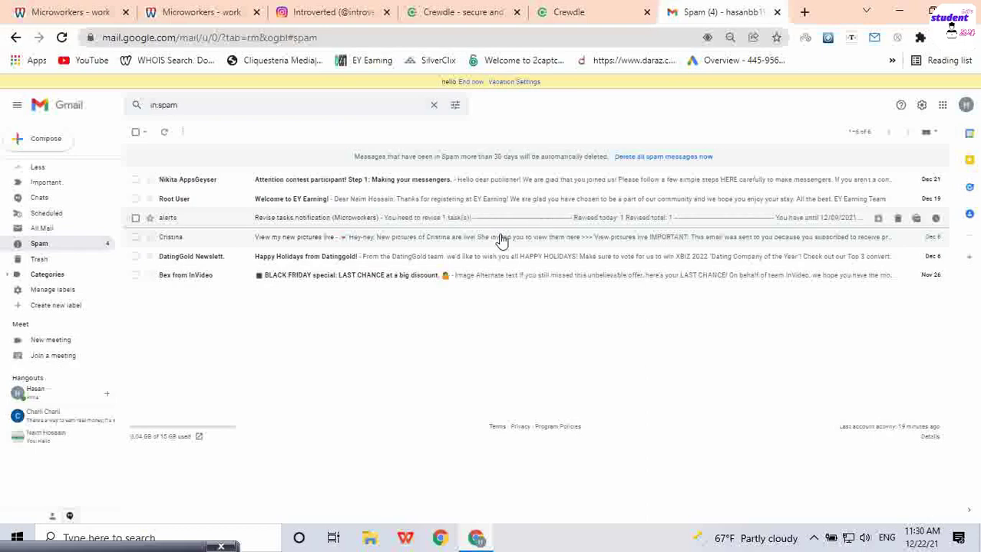
scroll(61, 215, up, 2)
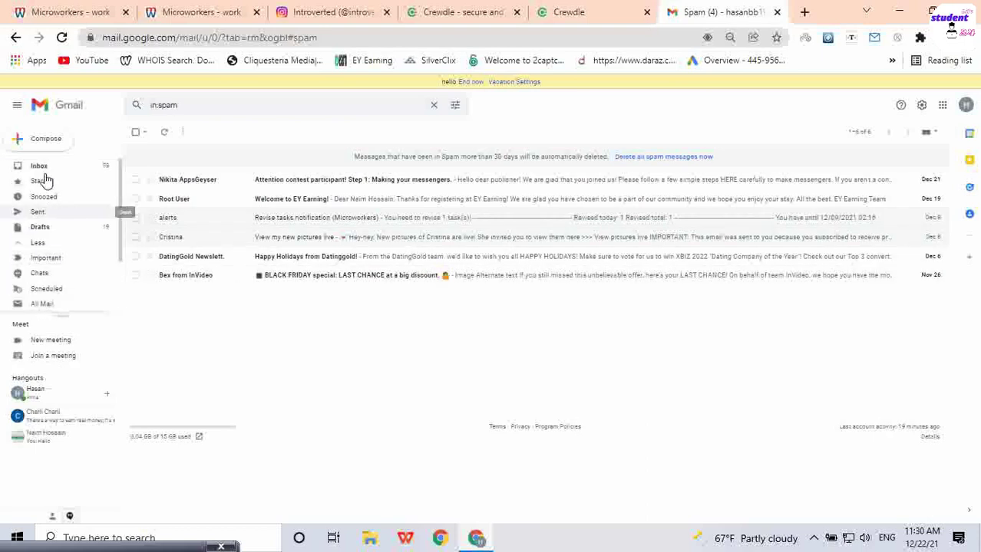
click(38, 166)
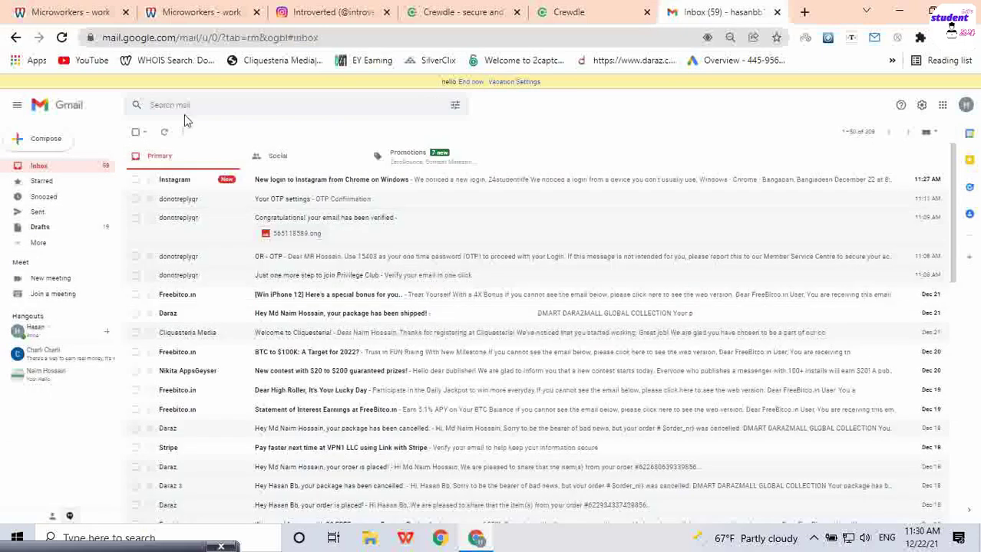
click(164, 132)
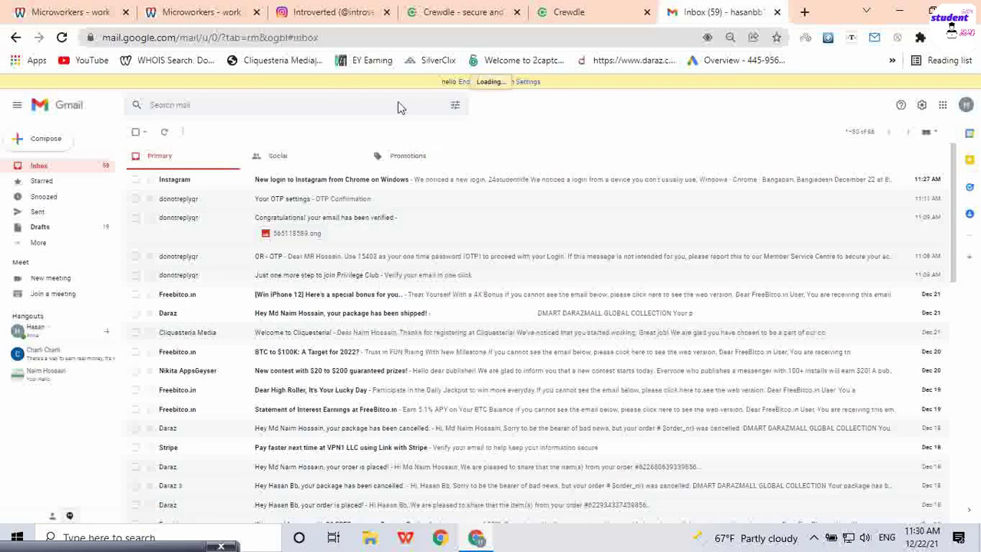
click(579, 11)
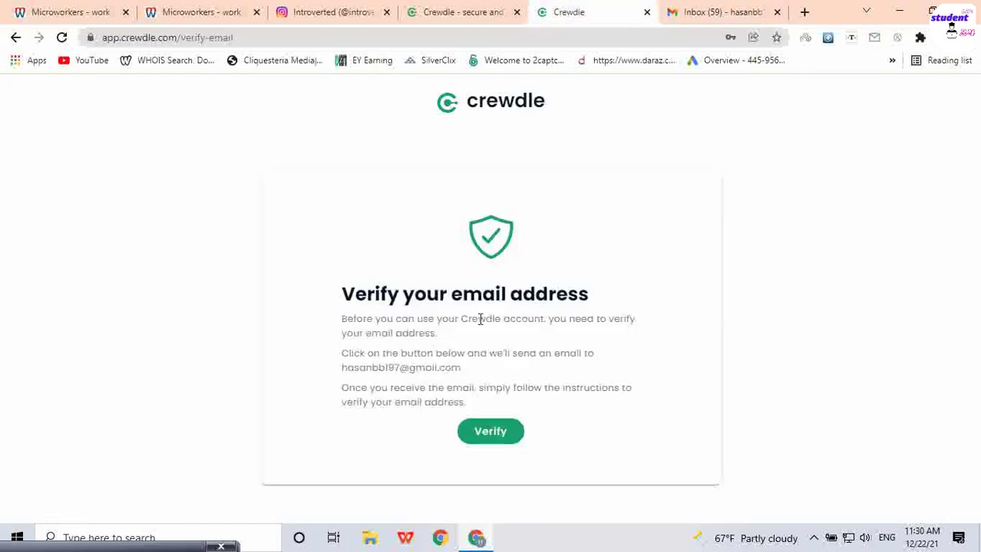
Step: Send Crewdle's verification email with Verify, then check the Gmail inbox for it
click(725, 11)
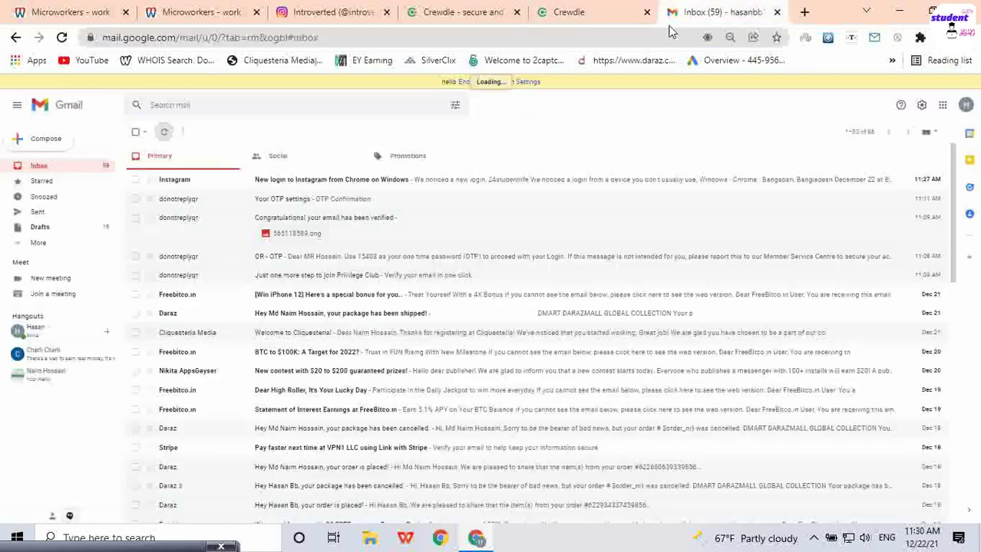
click(589, 12)
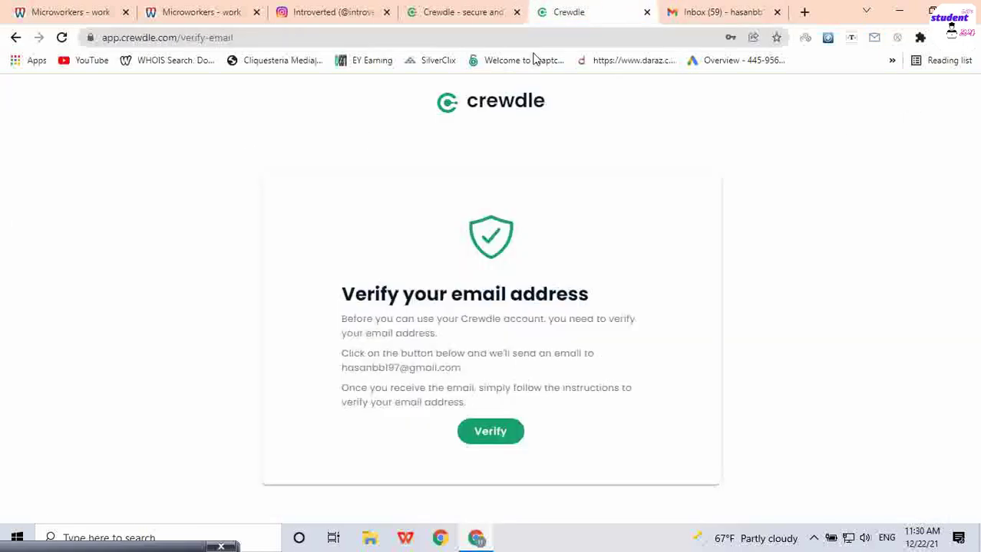
click(522, 431)
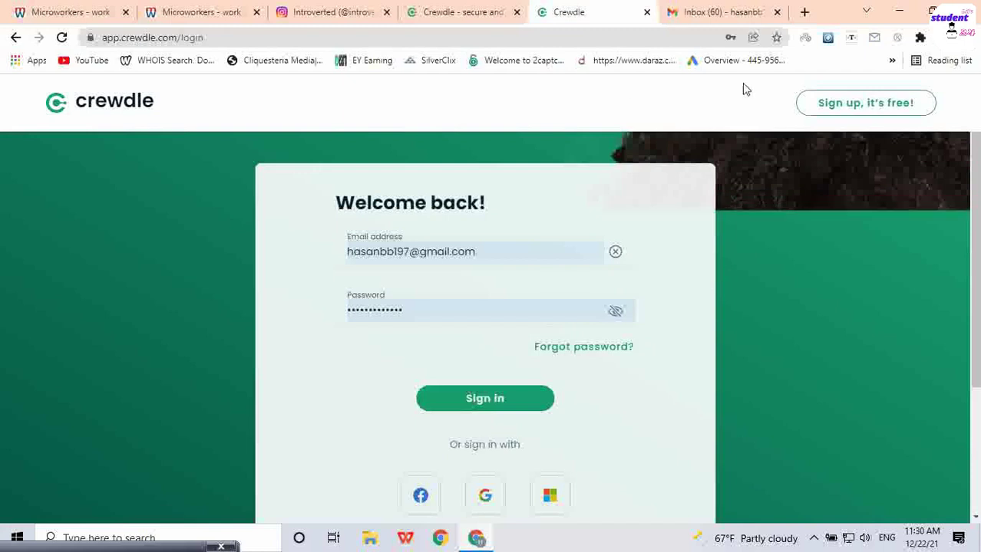
click(733, 8)
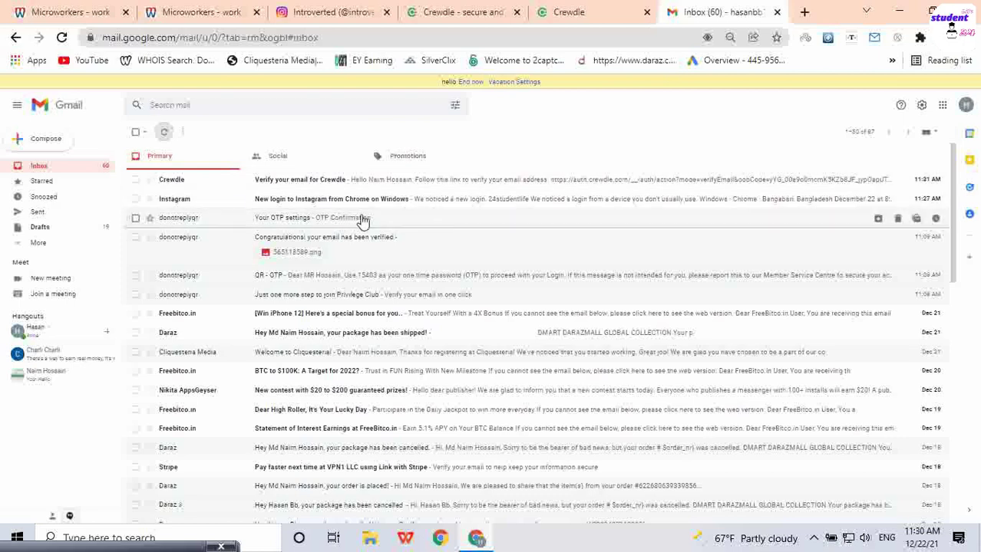
Step: Reset Gmail's zoom, open 'Verify your email for Crewdle' and follow its verification link
key(ctrl+plus)
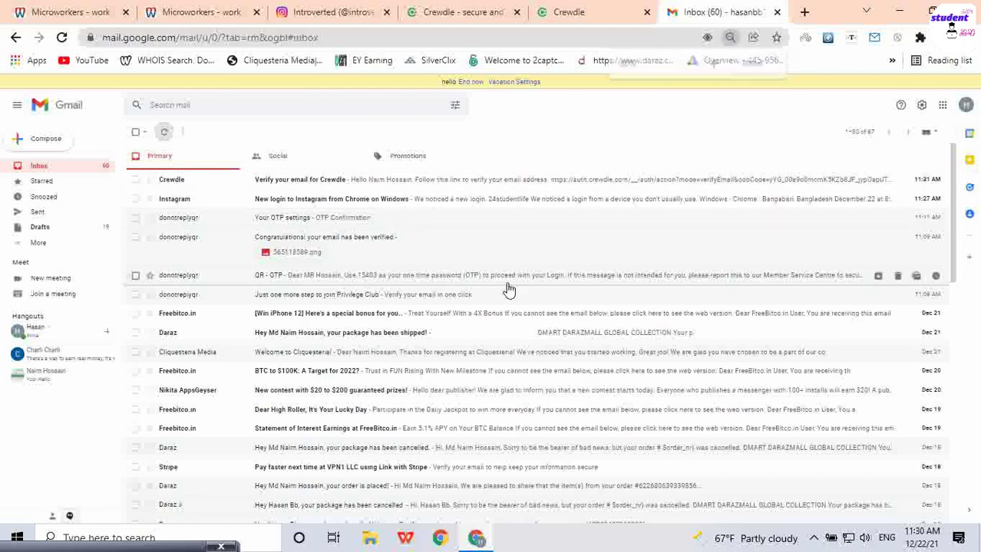
key(ctrl+plus)
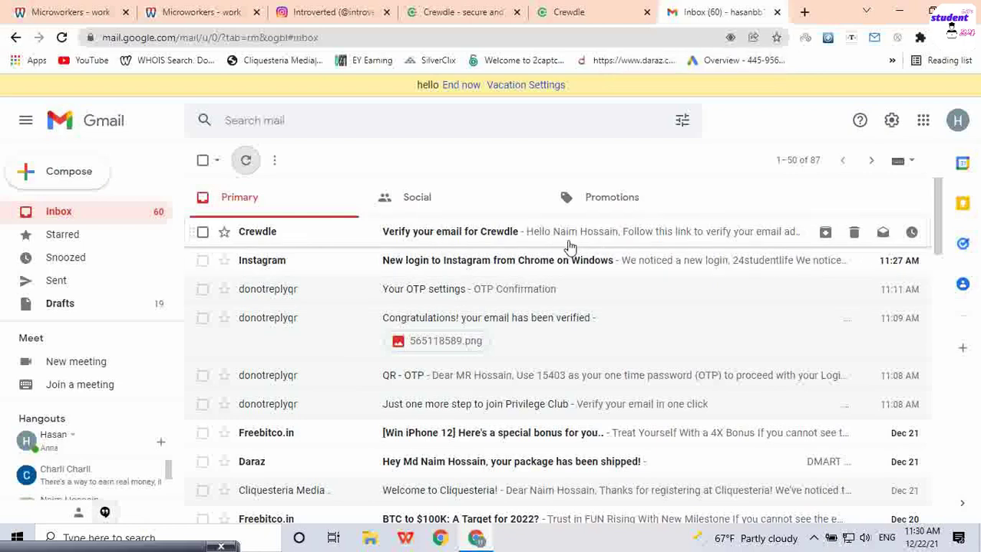
click(565, 13)
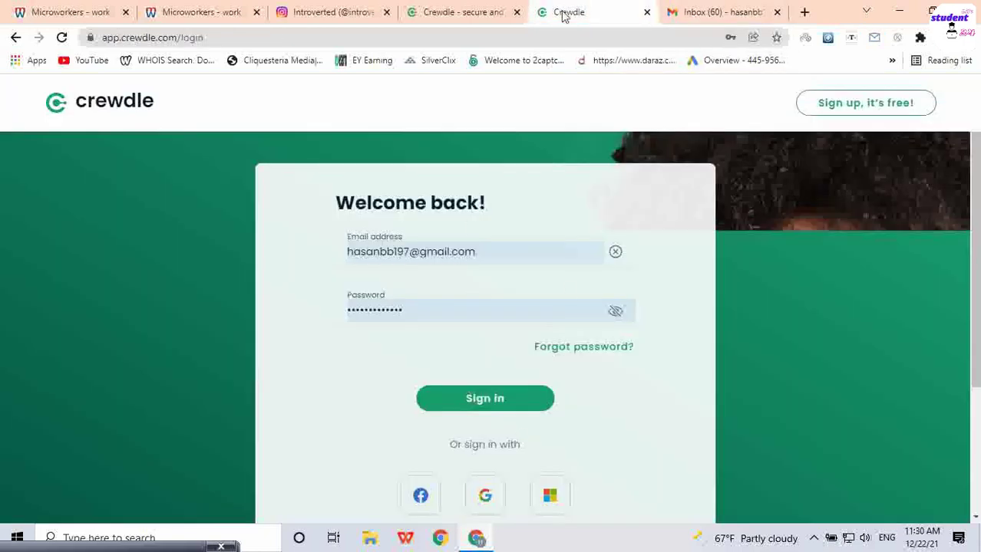
click(701, 12)
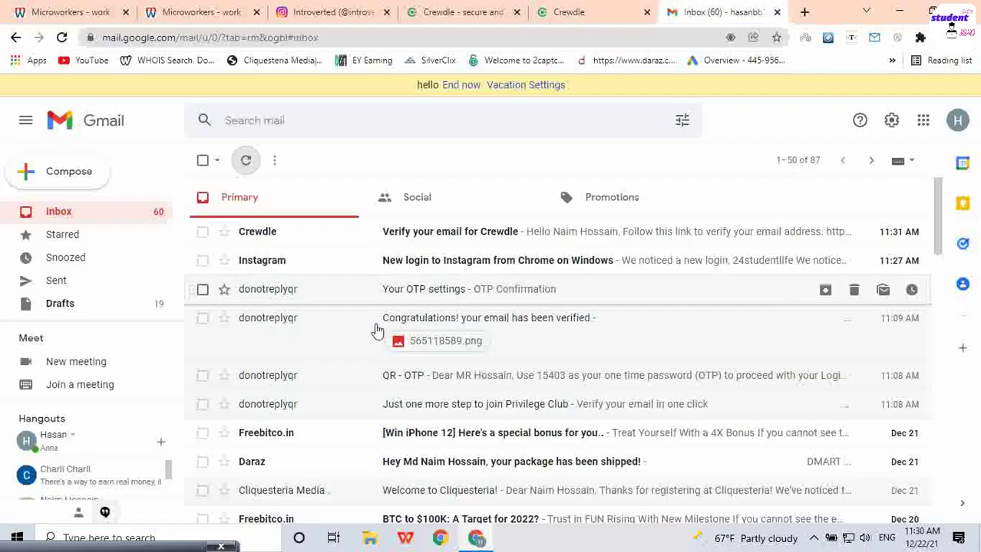
click(459, 233)
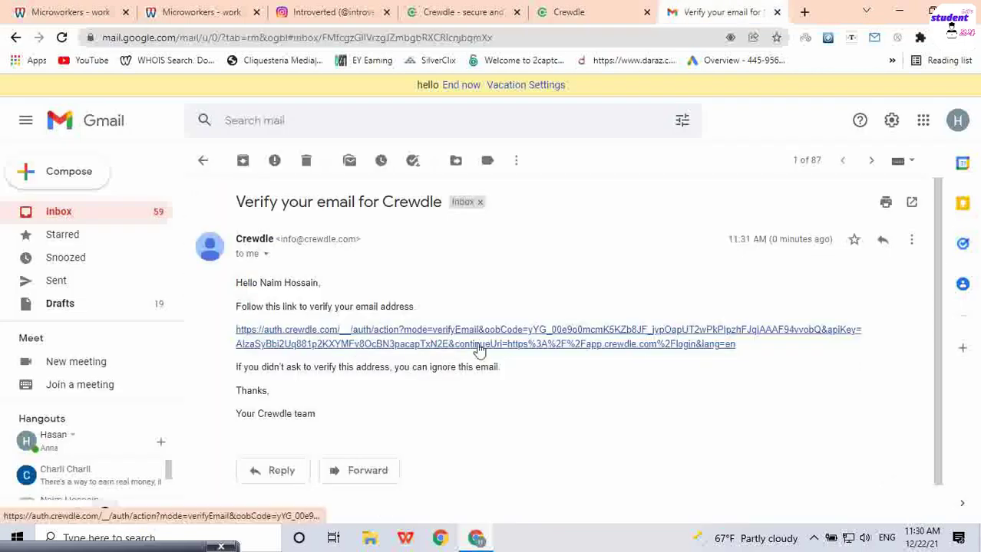
click(440, 340)
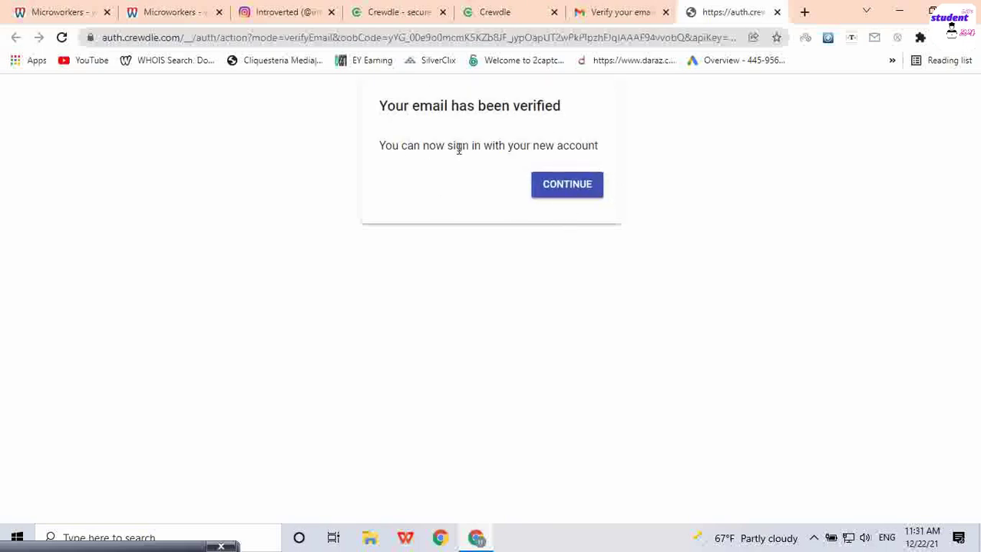
Step: Sign in to the verified Crewdle account and land on the app.crewdle.com/home dashboard
click(499, 11)
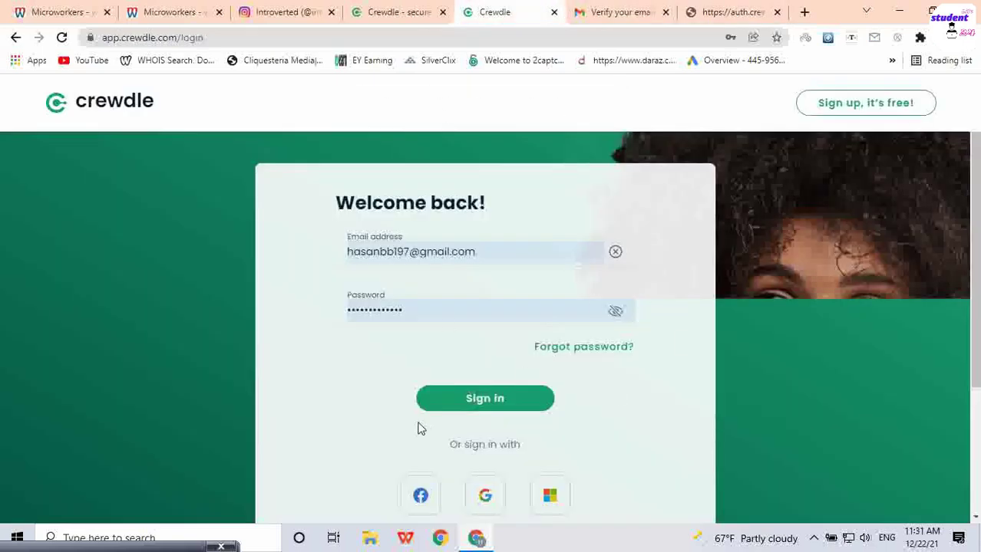
click(466, 406)
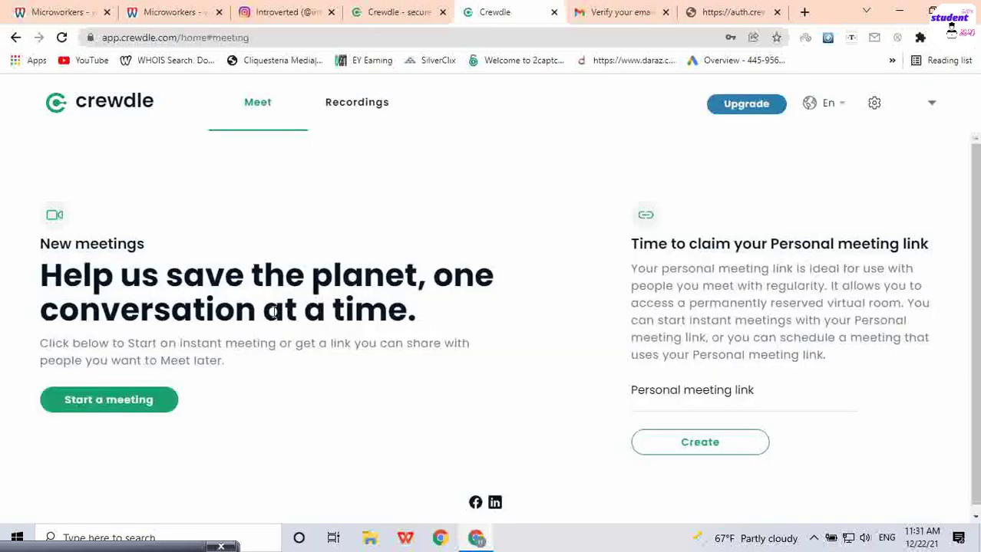
scroll(376, 332, down, 1)
scroll(587, 311, up, 1)
click(165, 9)
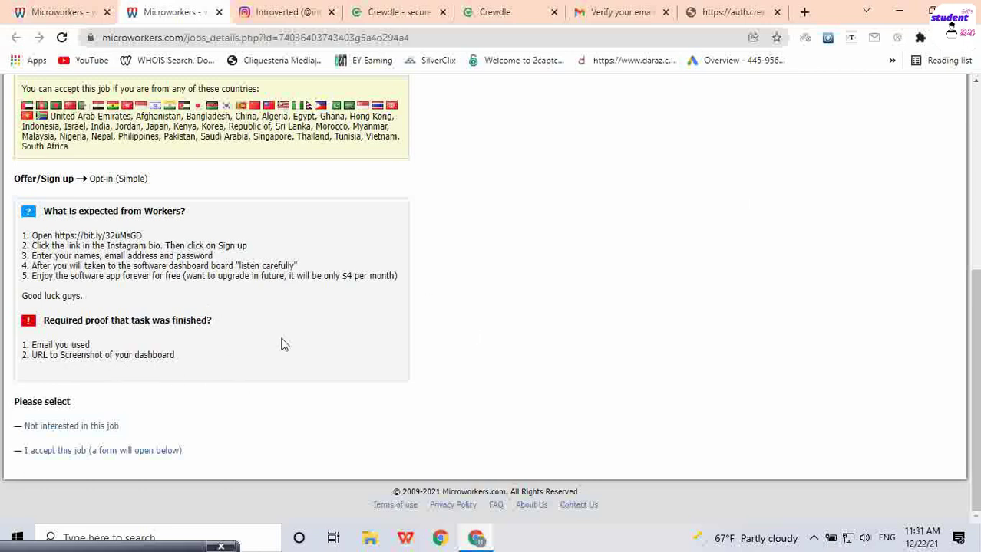
click(731, 14)
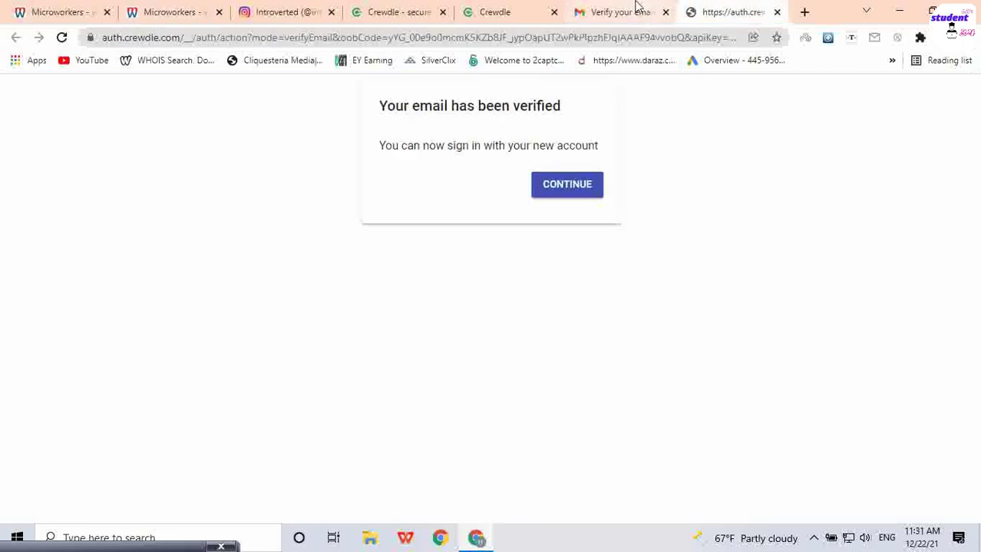
click(535, 7)
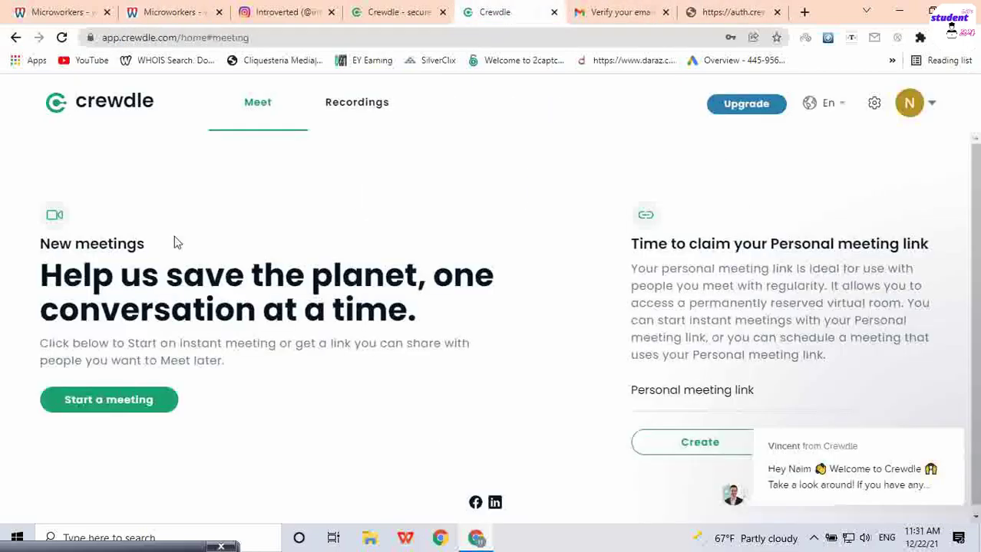
scroll(689, 358, down, 1)
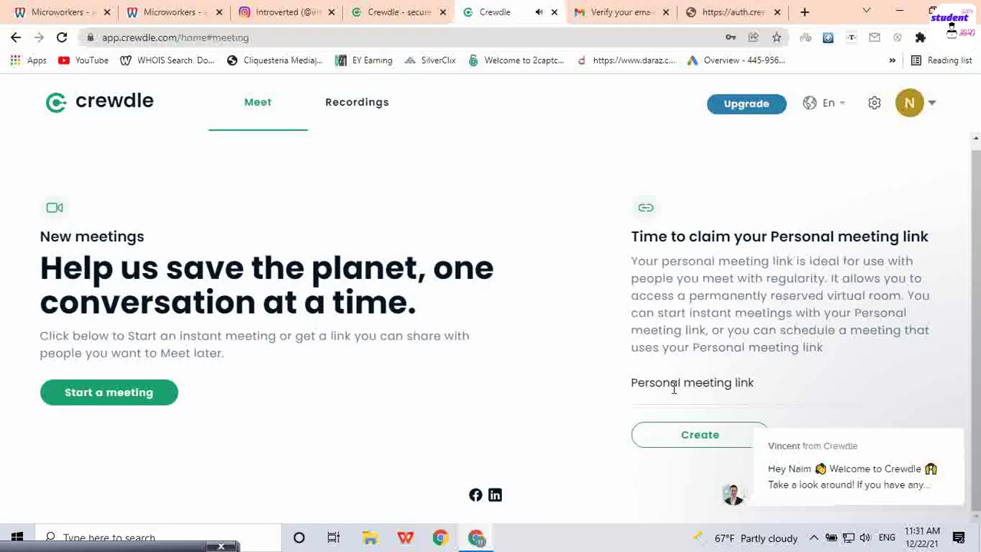
Step: Close the tabs right of Crewdle and the Instagram tab, returning to the Microworkers job details
right_click(498, 6)
click(573, 202)
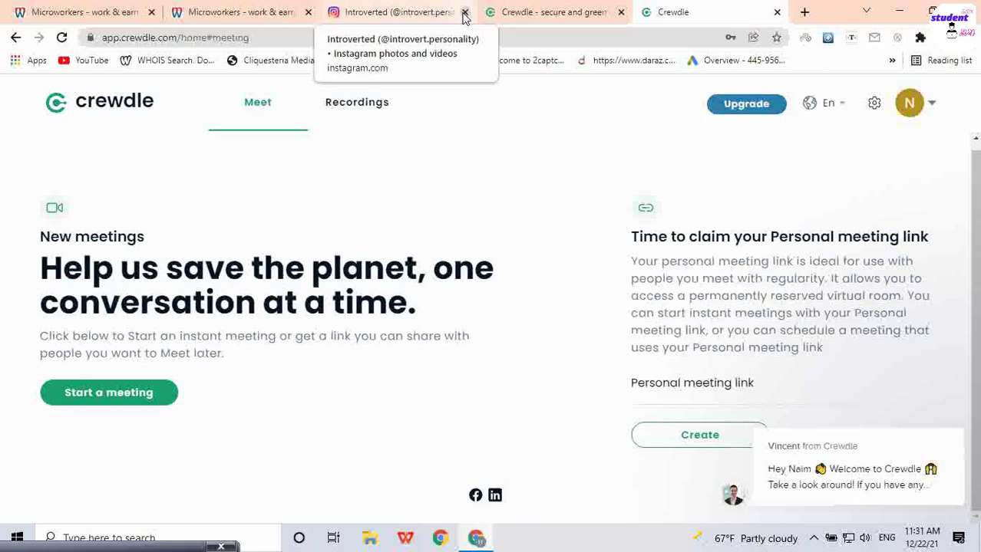
click(465, 12)
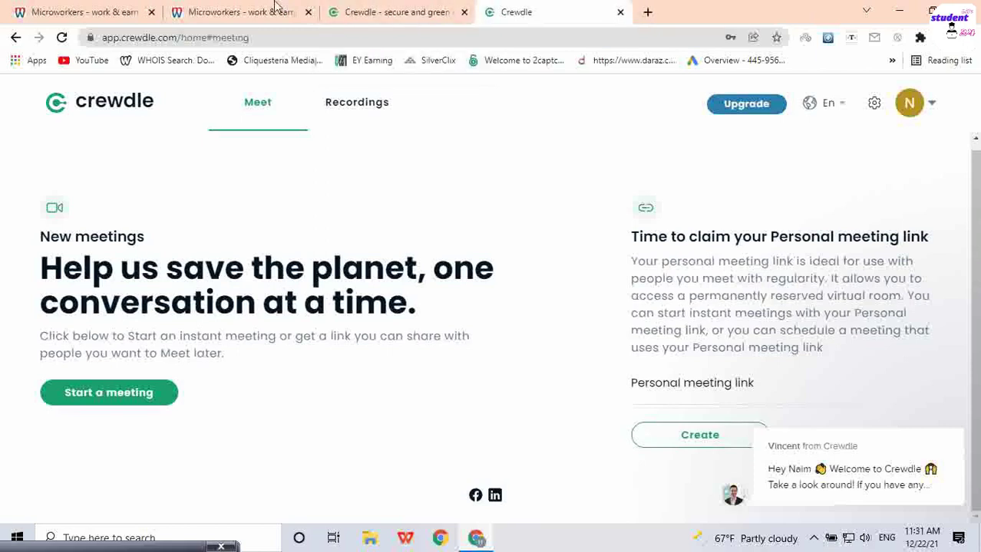
click(244, 14)
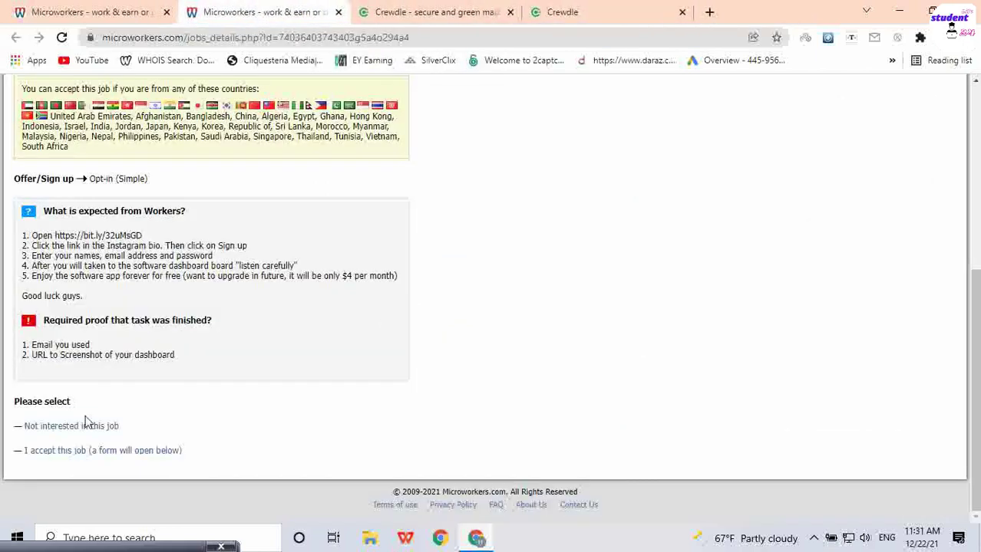
Step: Reload the Video Calling: Sign up job page to refresh its details
scroll(242, 324, up, 5)
scroll(277, 308, down, 2)
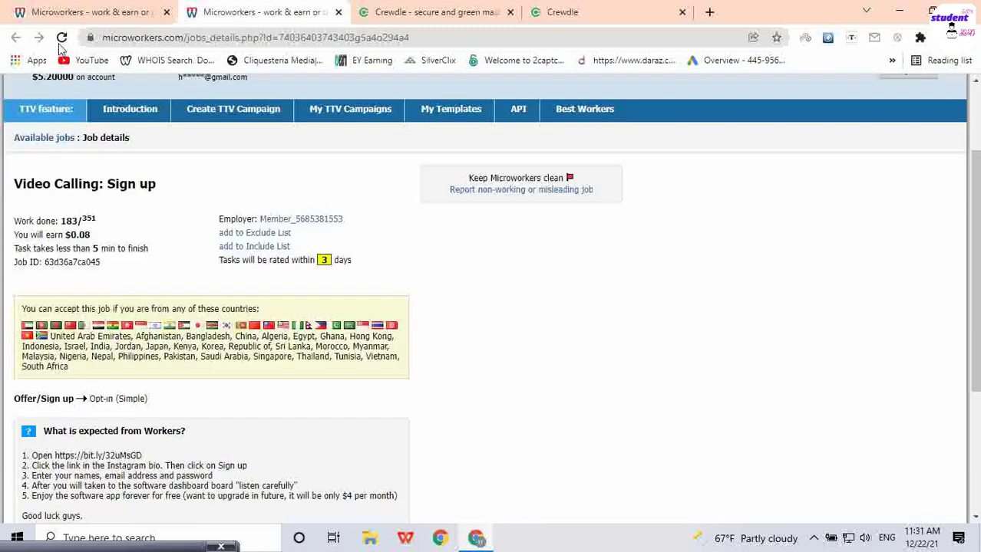
click(61, 38)
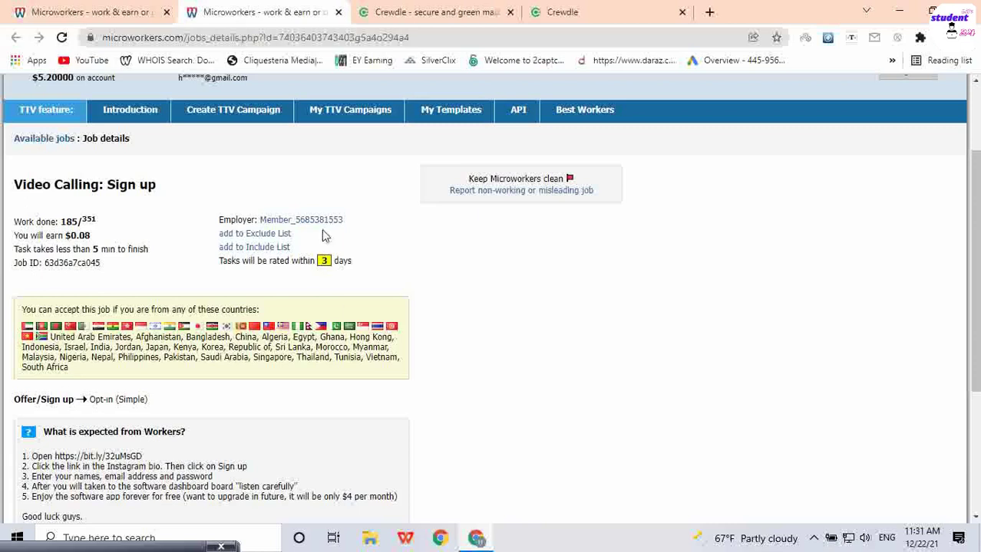
Step: Accept the job and place the cursor in the empty proof box
scroll(322, 229, down, 3)
scroll(484, 355, up, 5)
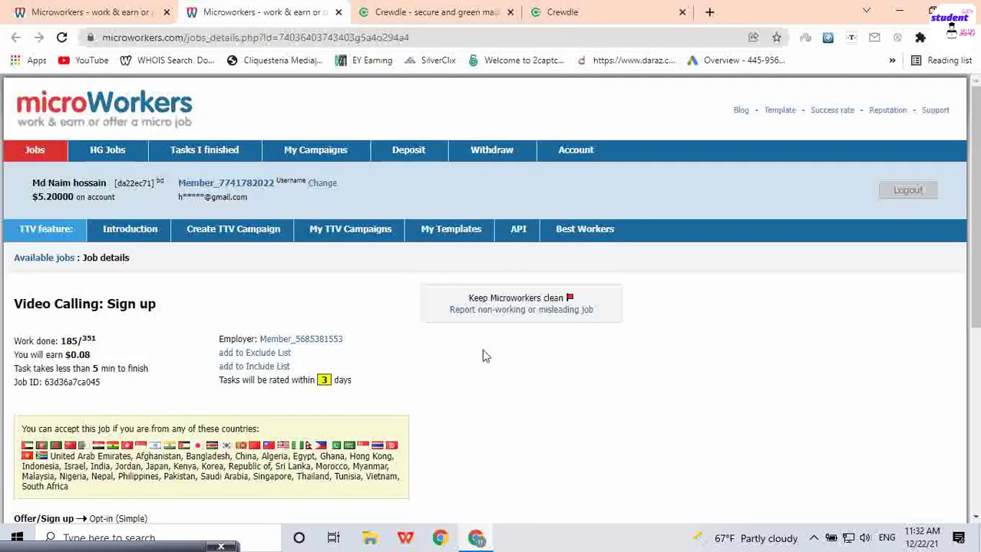
scroll(398, 345, down, 5)
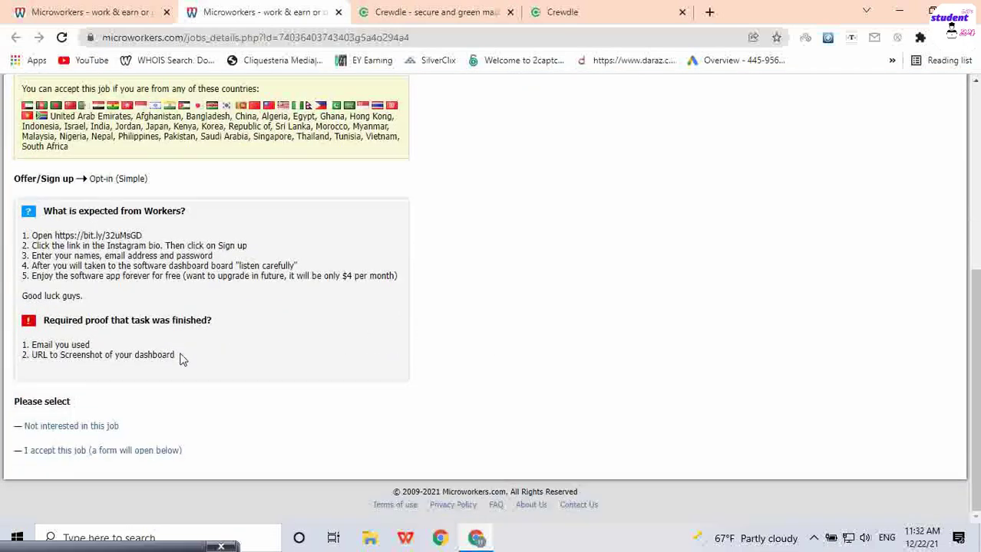
click(123, 453)
scroll(291, 394, down, 4)
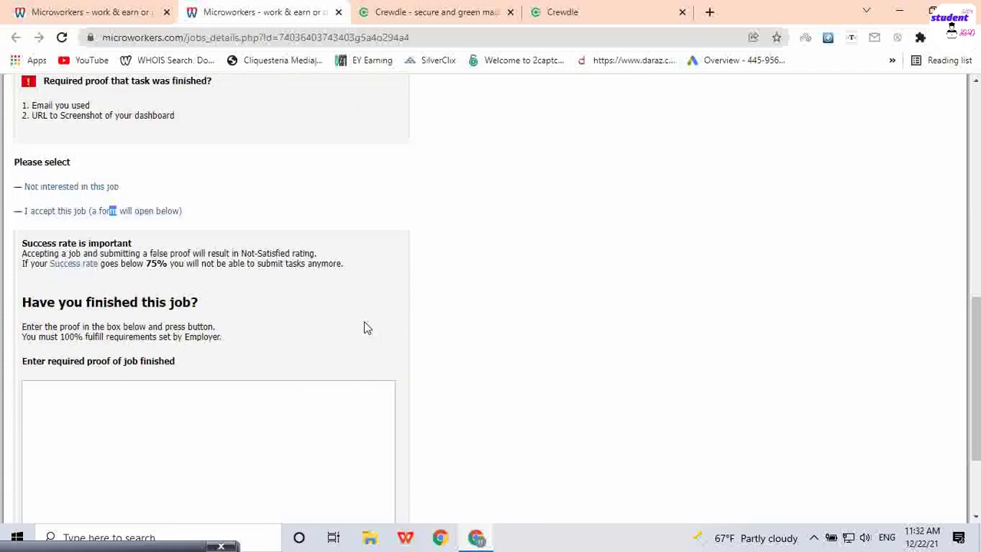
scroll(395, 328, down, 2)
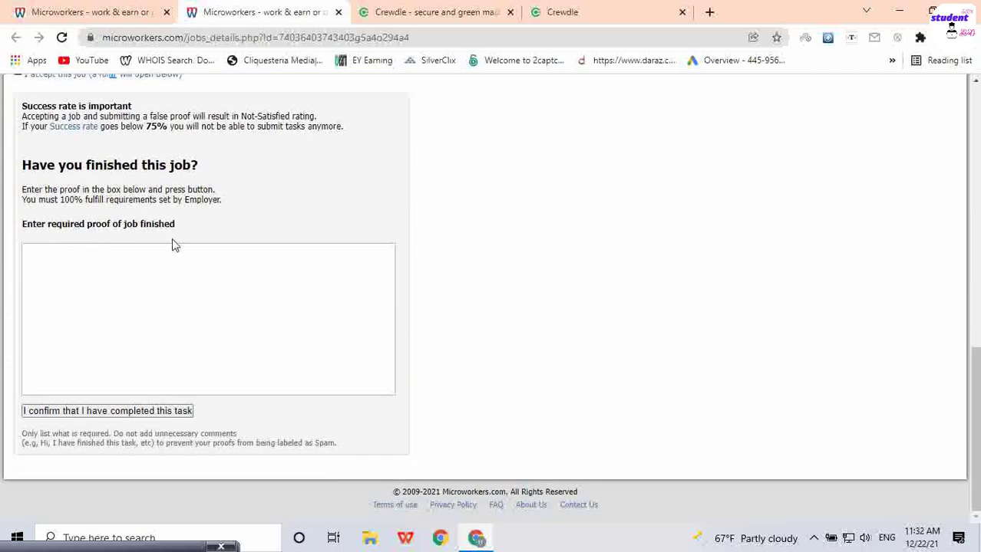
scroll(320, 263, up, 3)
scroll(224, 257, up, 1)
scroll(224, 257, down, 4)
click(129, 280)
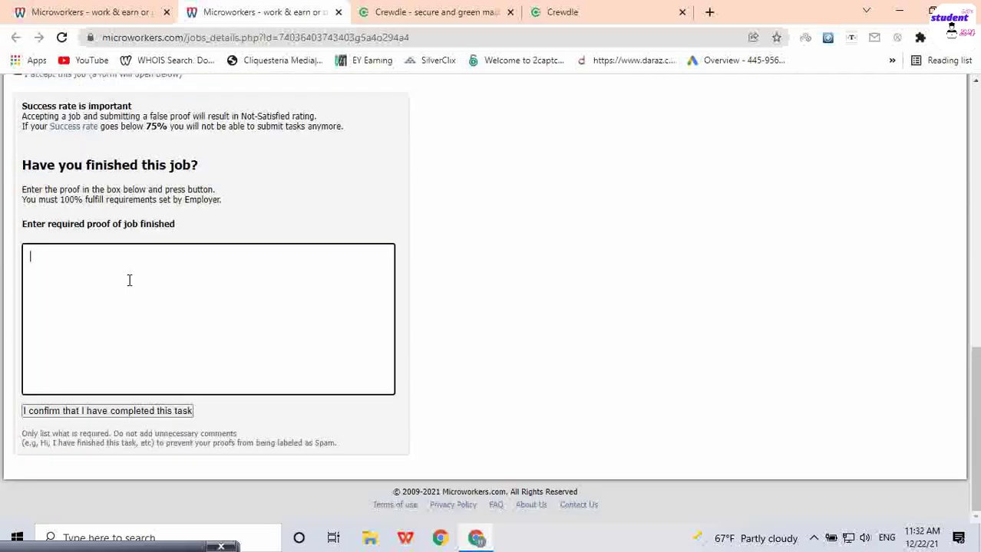
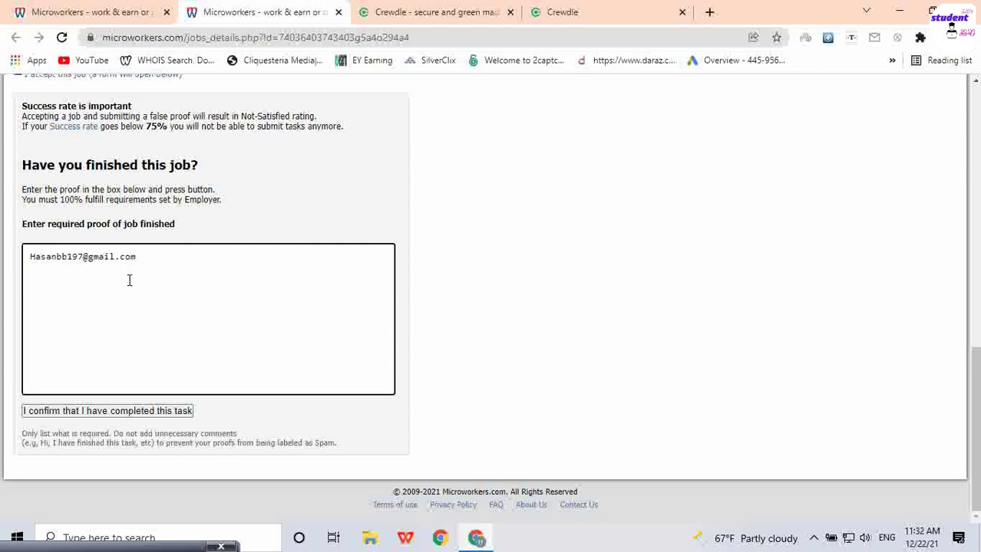
Step: Enter the Gmail address used for the Crewdle sign-up in the proof box
scroll(184, 280, up, 2)
scroll(175, 252, up, 4)
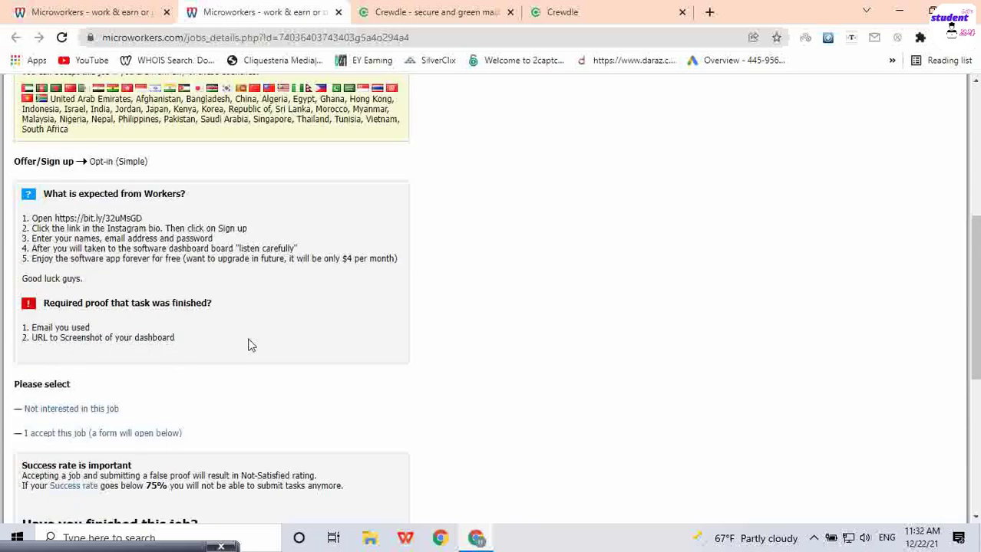
scroll(248, 345, down, 2)
scroll(223, 293, down, 4)
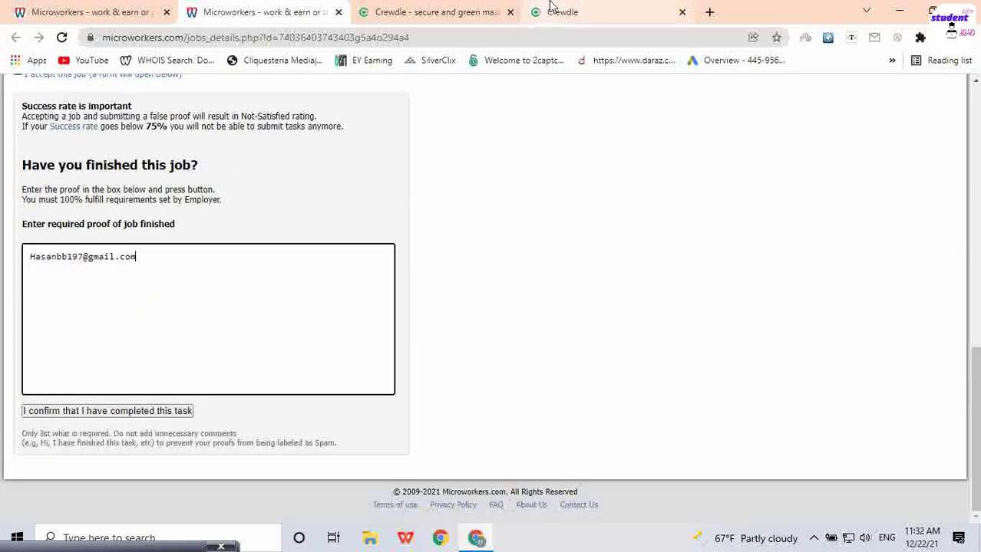
Step: Paste the Crewdle landing page's web address into the proof box below the e-mail
click(460, 11)
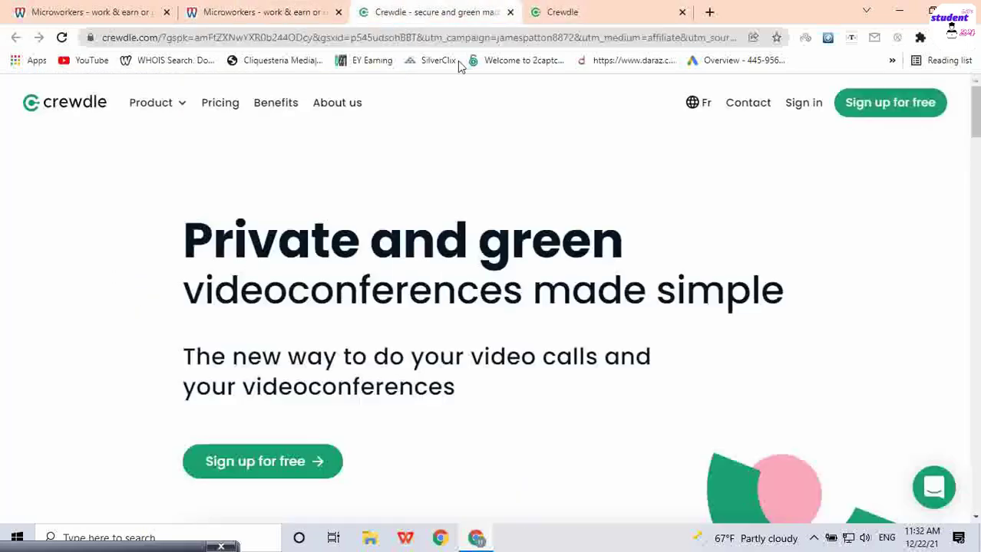
click(592, 39)
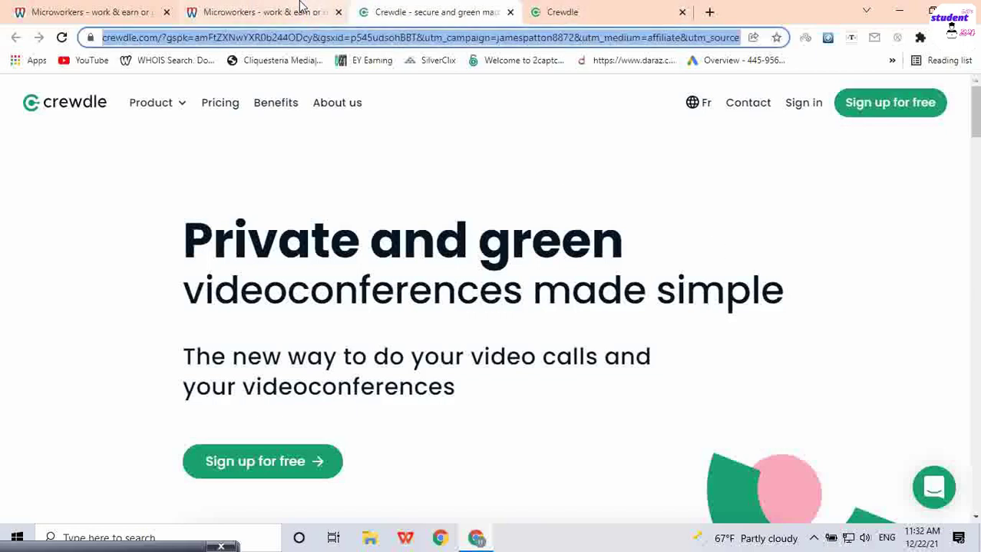
click(347, 9)
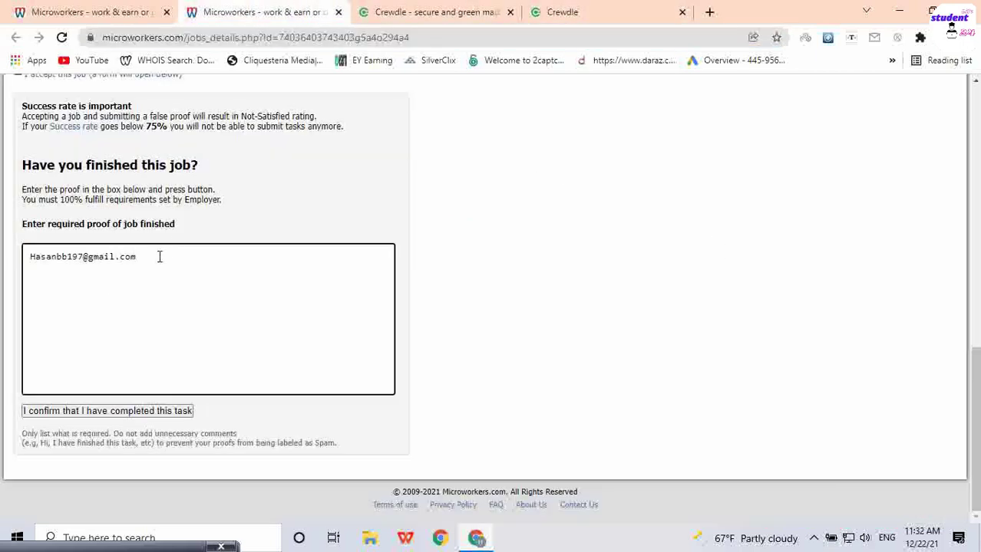
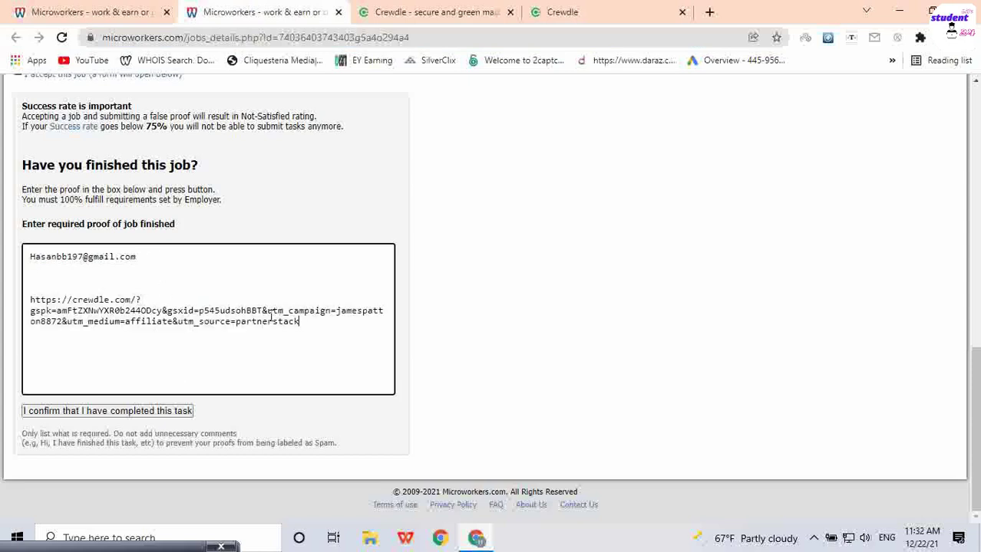
click(492, 11)
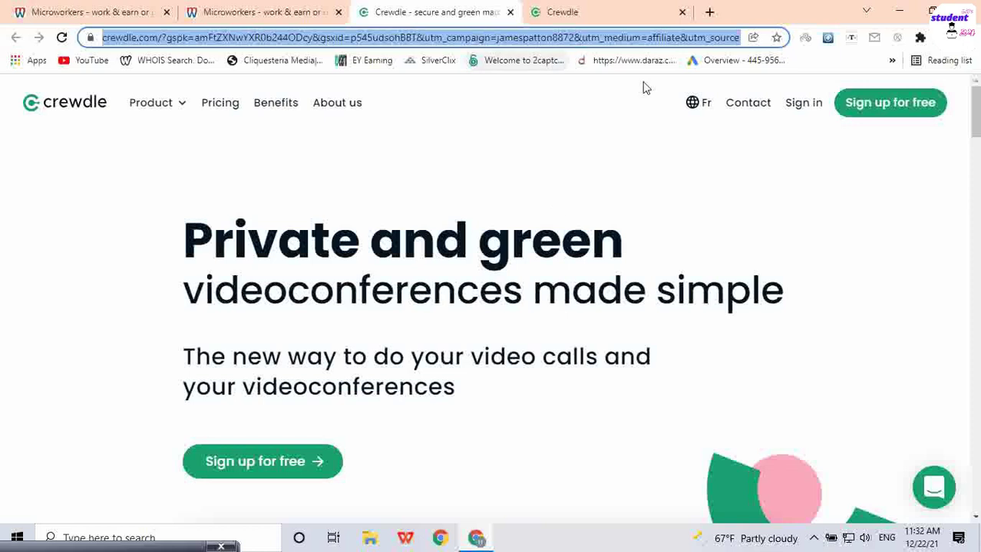
click(582, 8)
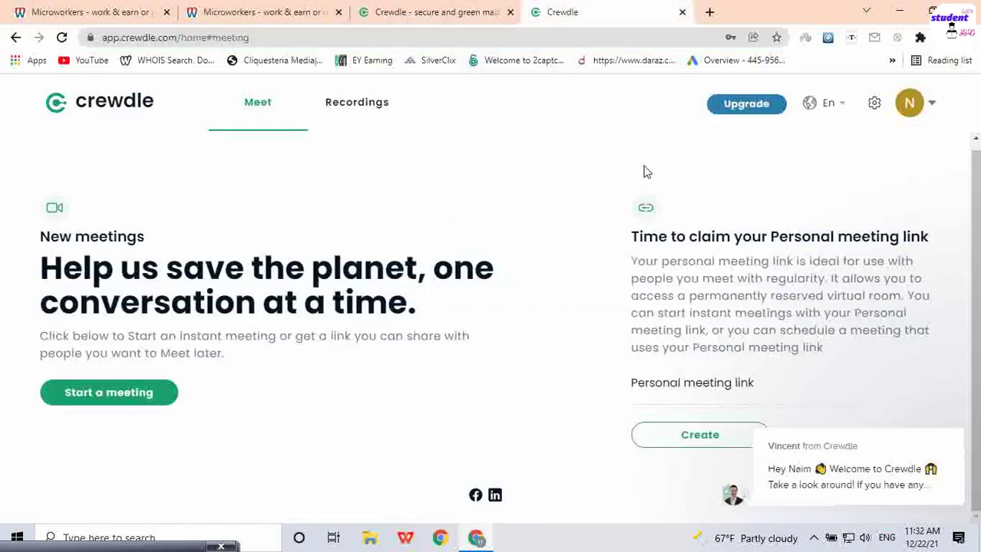
click(302, 35)
key(ctrl+c)
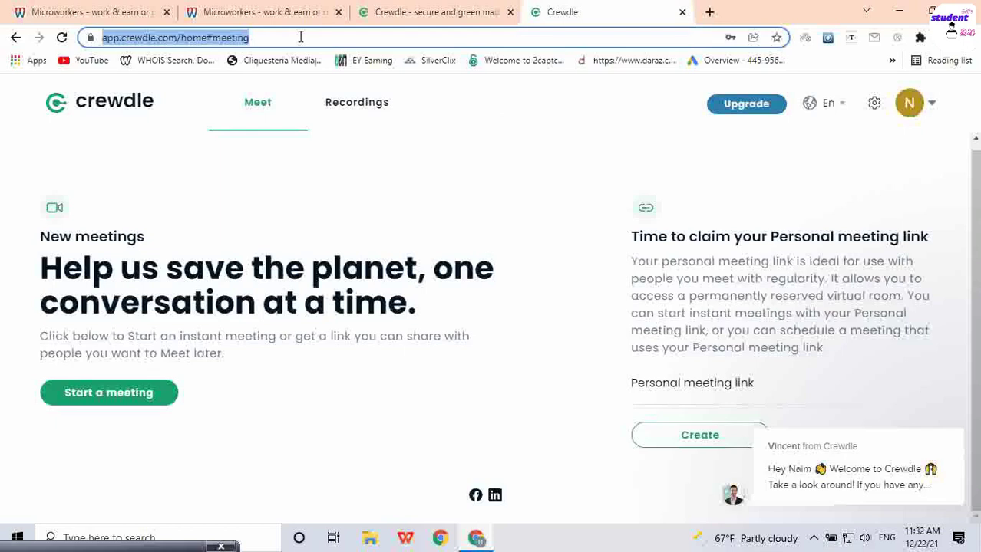
click(281, 22)
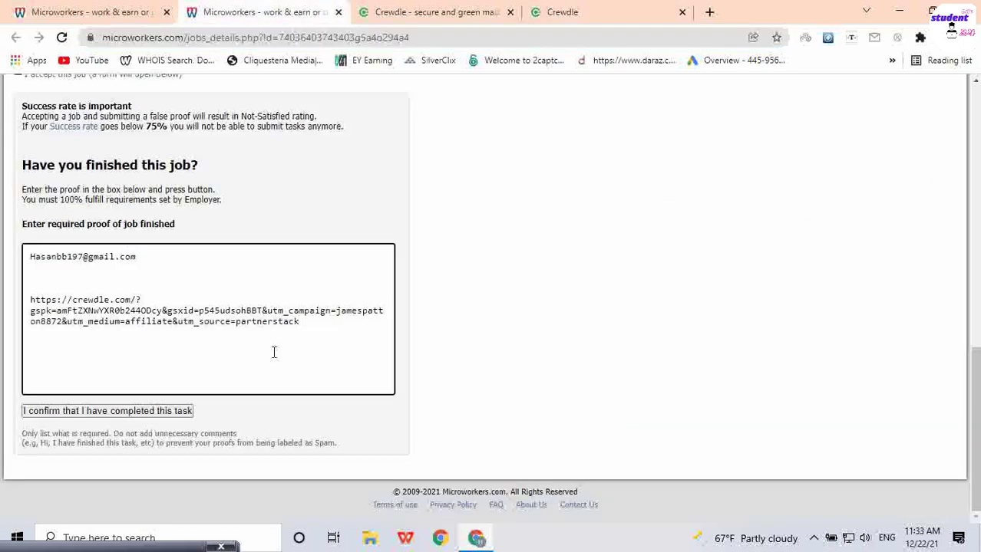
drag(306, 324, 3, 305)
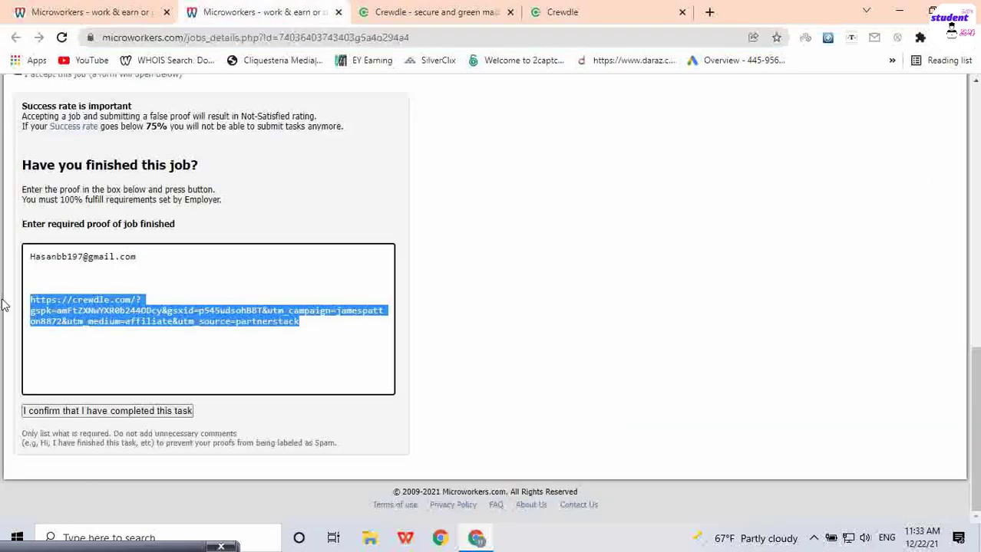
key(ctrl+v)
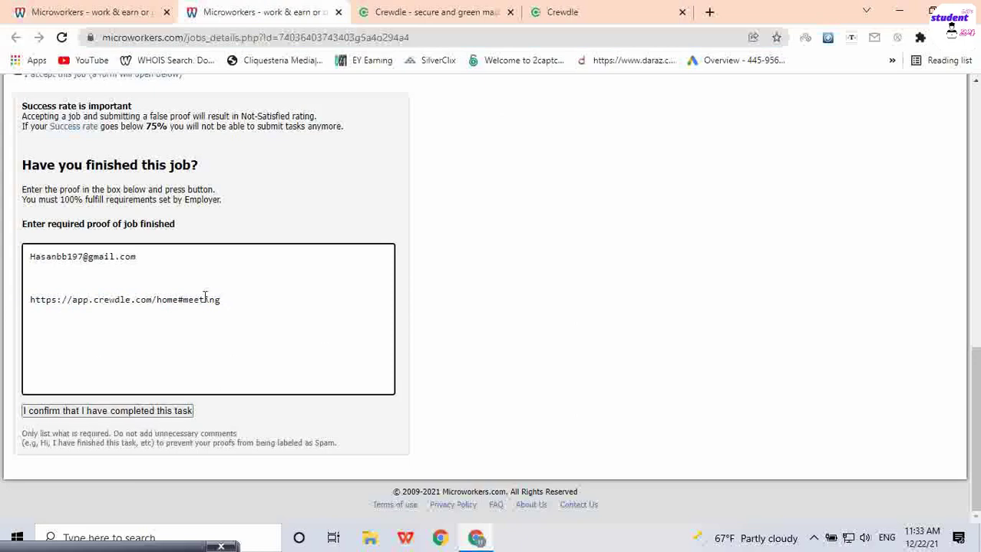
click(597, 9)
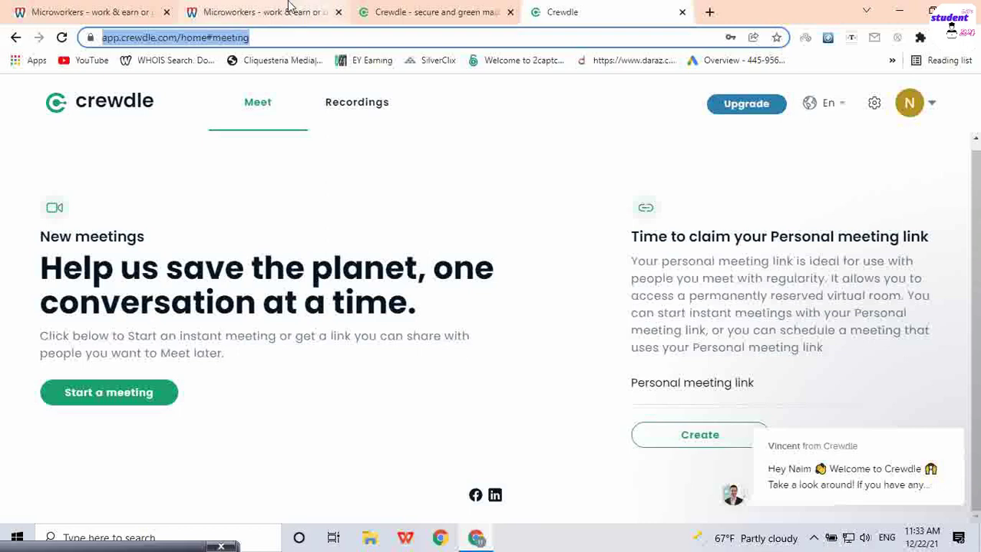
click(241, 8)
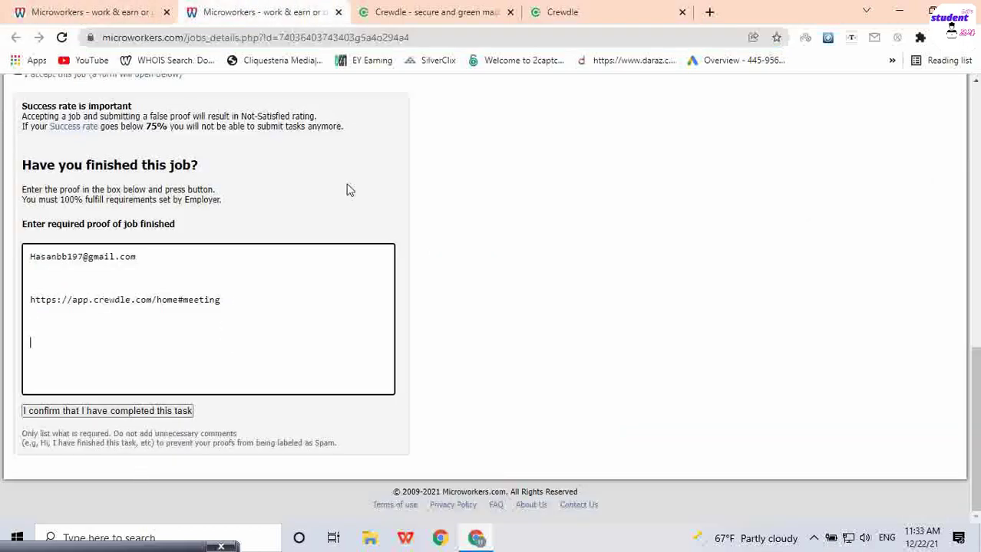
Step: Capture the Crewdle dashboard with Lightshot and save it to the Desktop as Screenshot_4.png
click(548, 6)
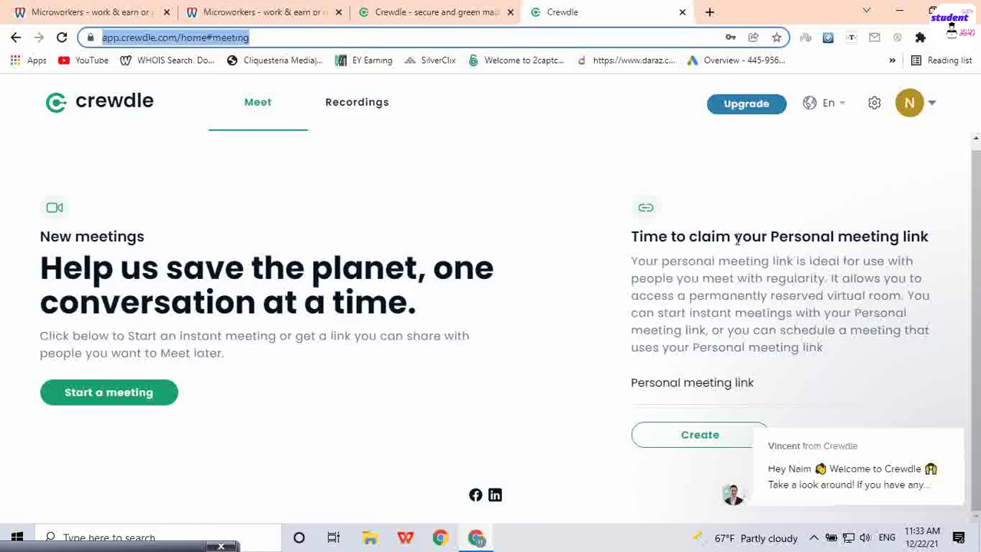
key(Print)
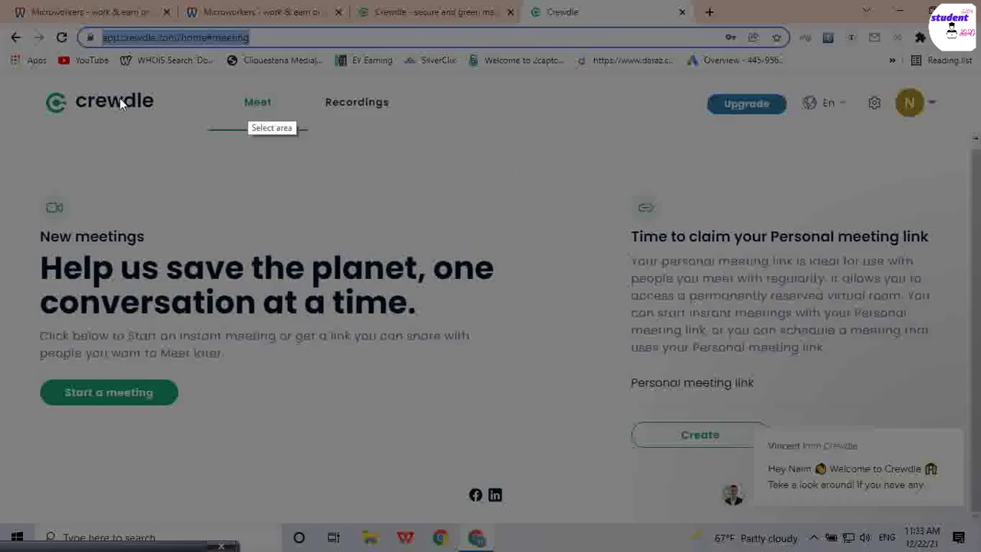
mouse_move(2, 66)
mouse_down()
mouse_move(295, 197)
mouse_move(735, 328)
mouse_move(977, 517)
mouse_up()
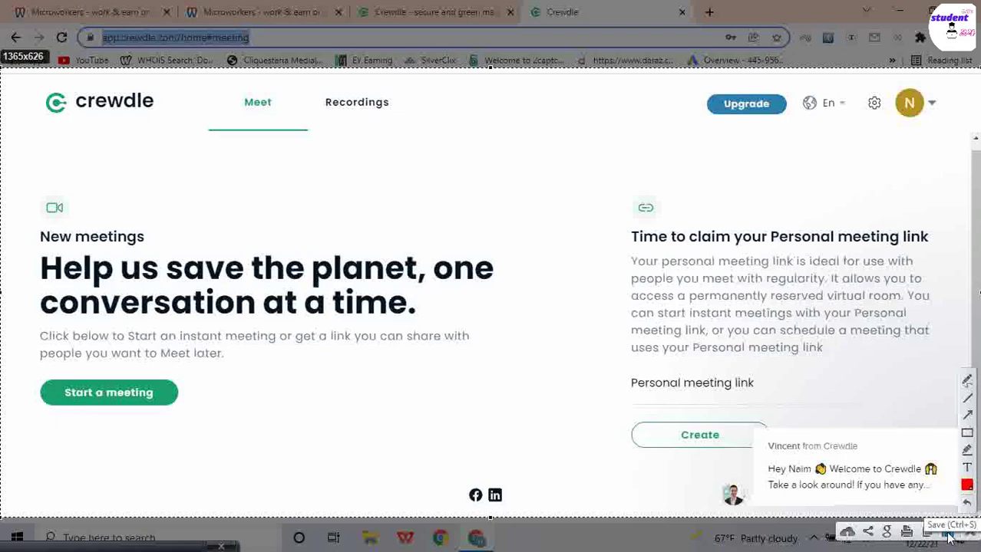
click(949, 537)
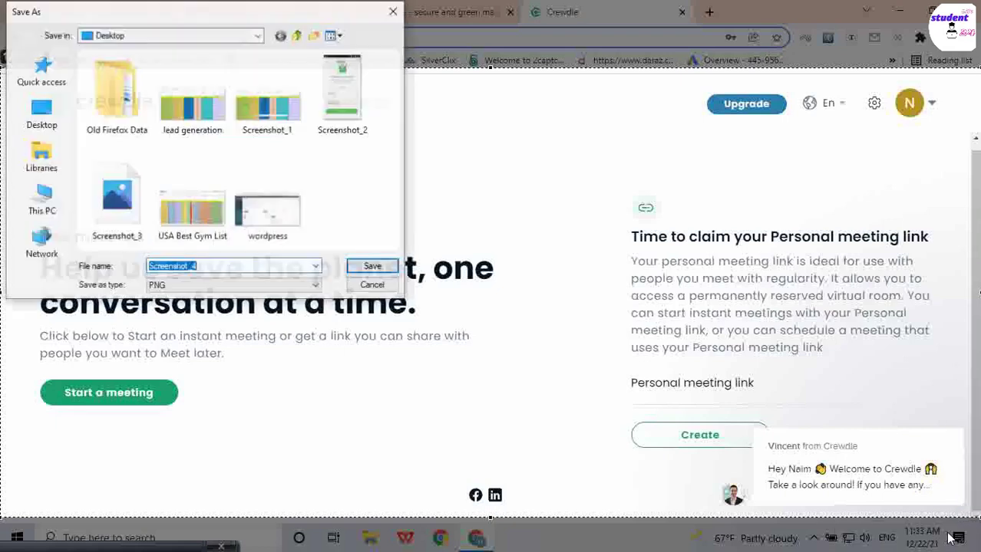
click(372, 267)
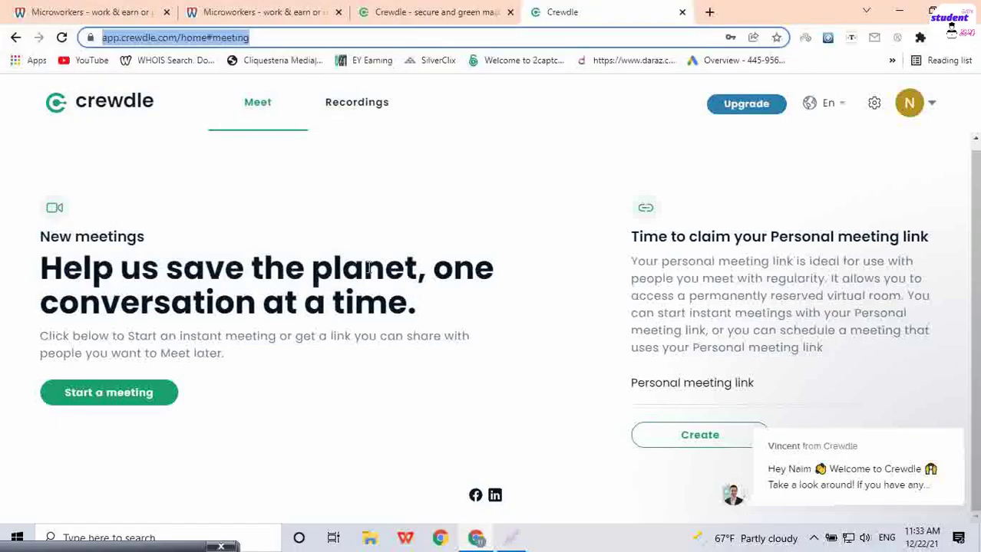
Step: Search 'lightshot' in a new tab and open the Lightshot website
click(709, 12)
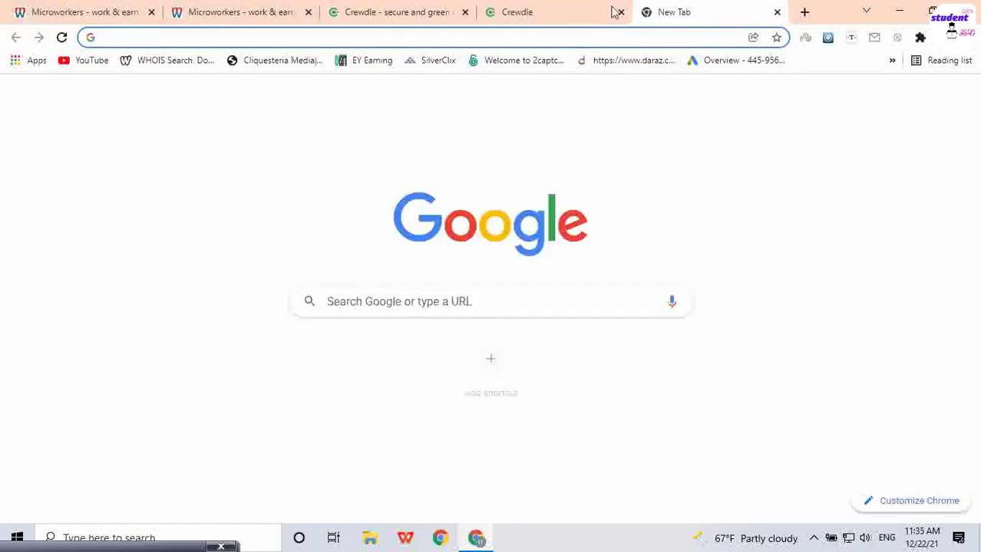
click(583, 11)
click(776, 11)
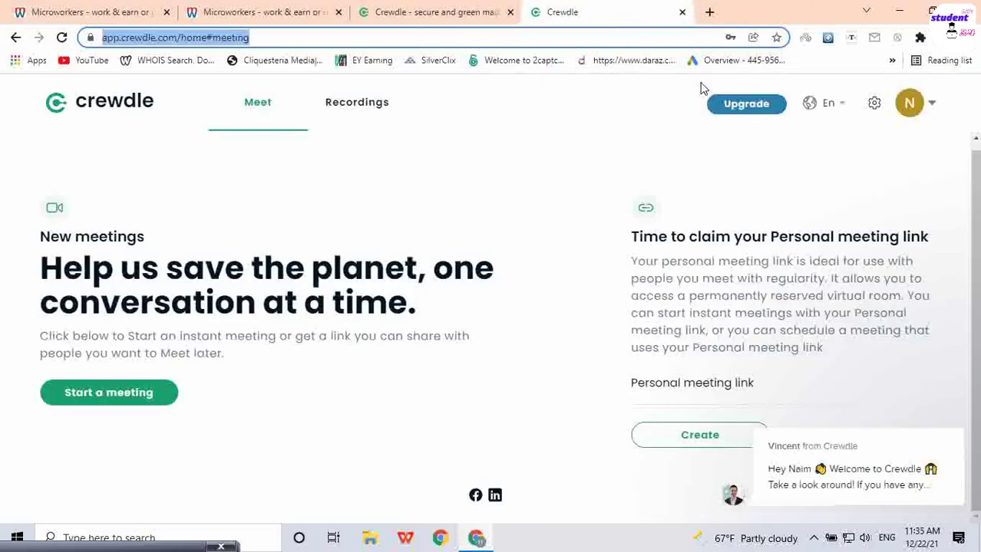
click(706, 13)
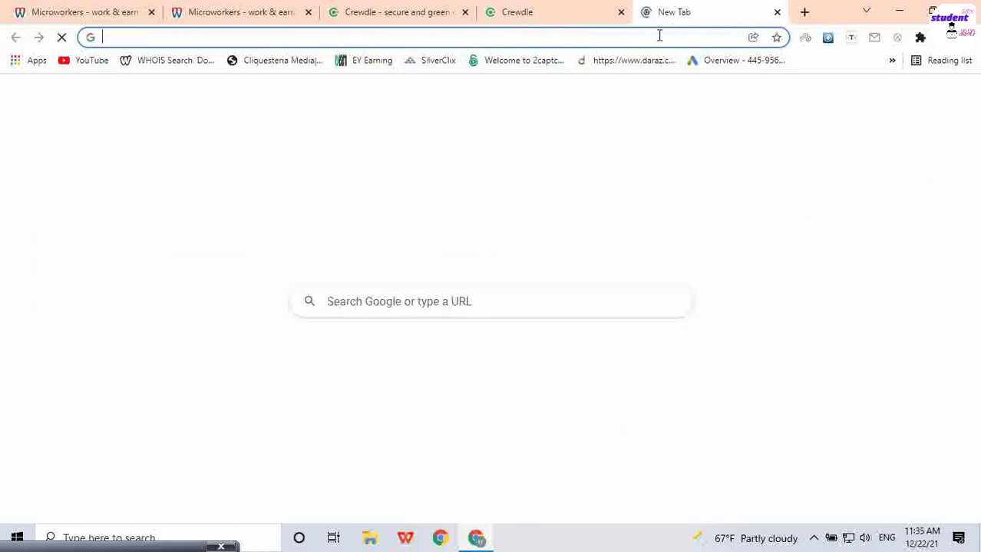
click(654, 36)
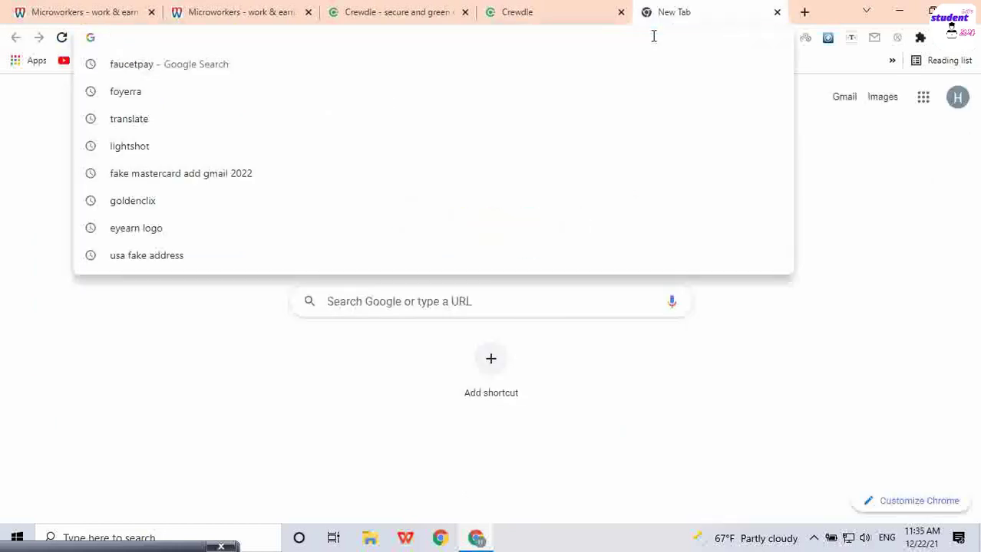
text(lis)
key(BackSpace)
text(g)
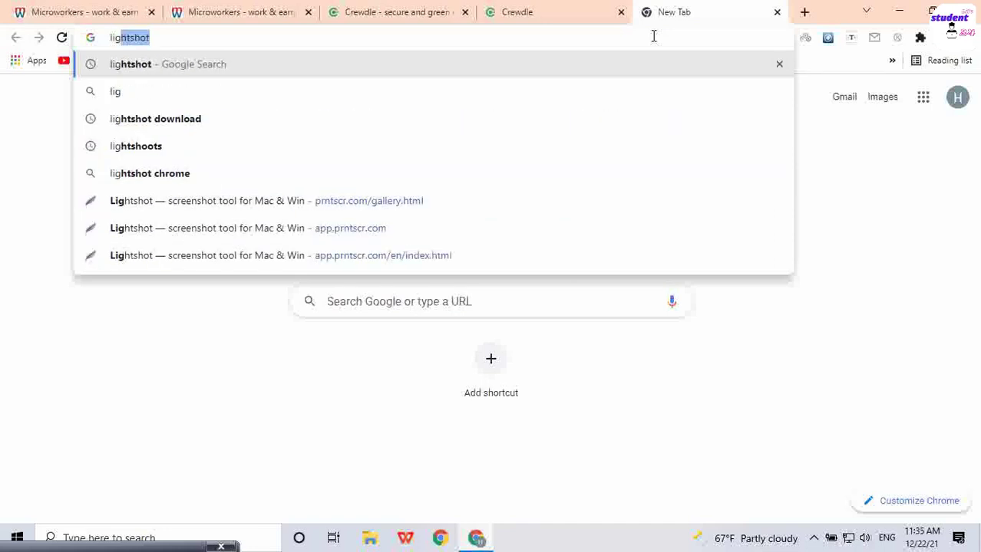
text(htshot)
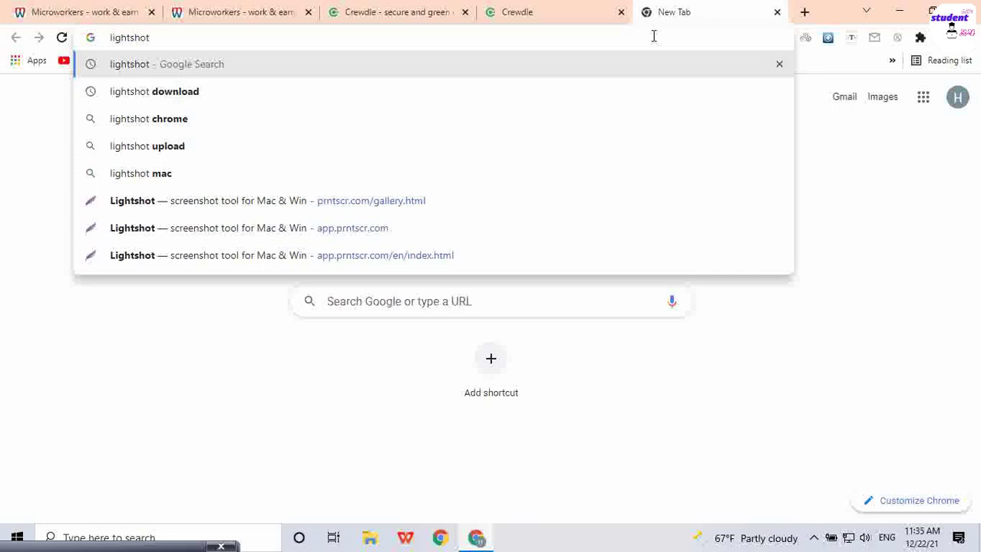
key(Return)
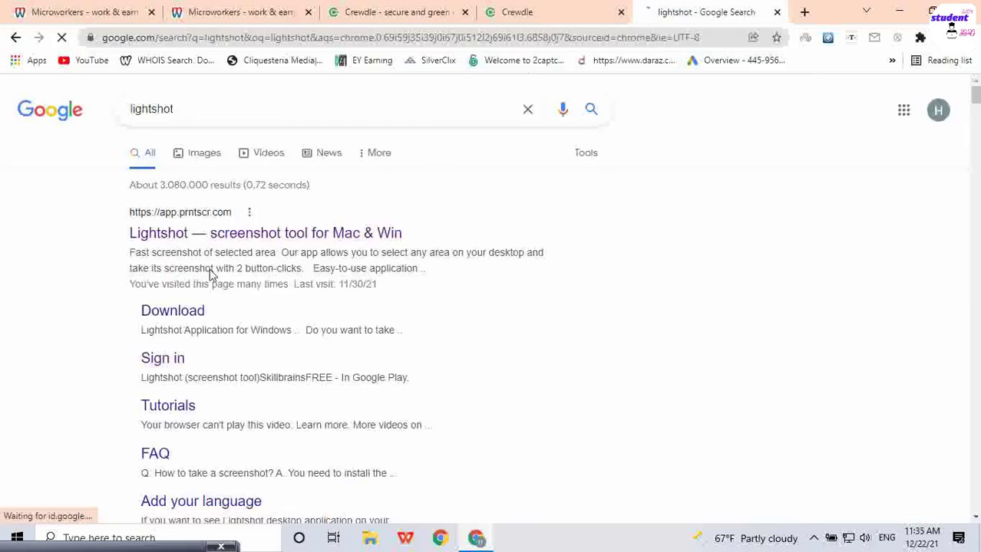
click(214, 235)
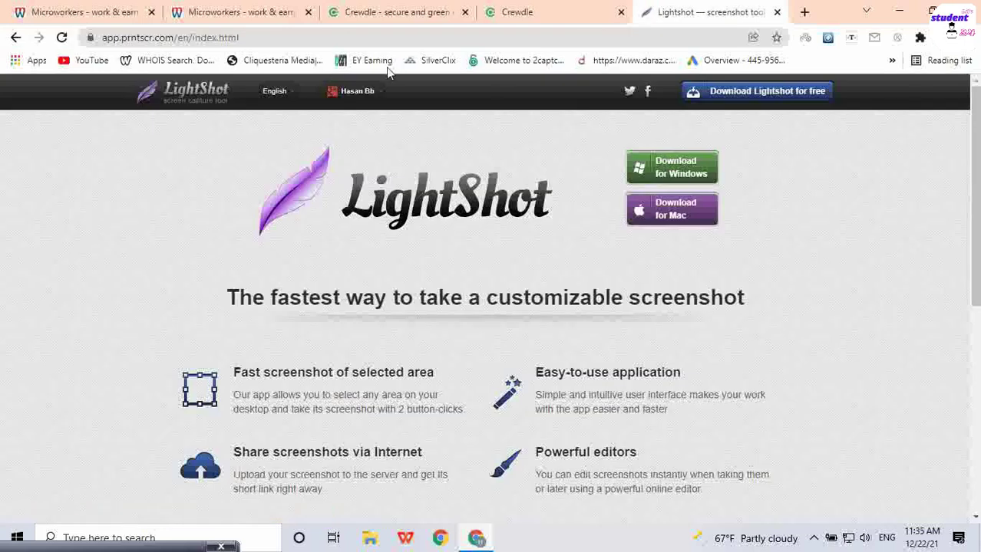
Step: Log out of Lightshot and start signing back in with Google
click(359, 95)
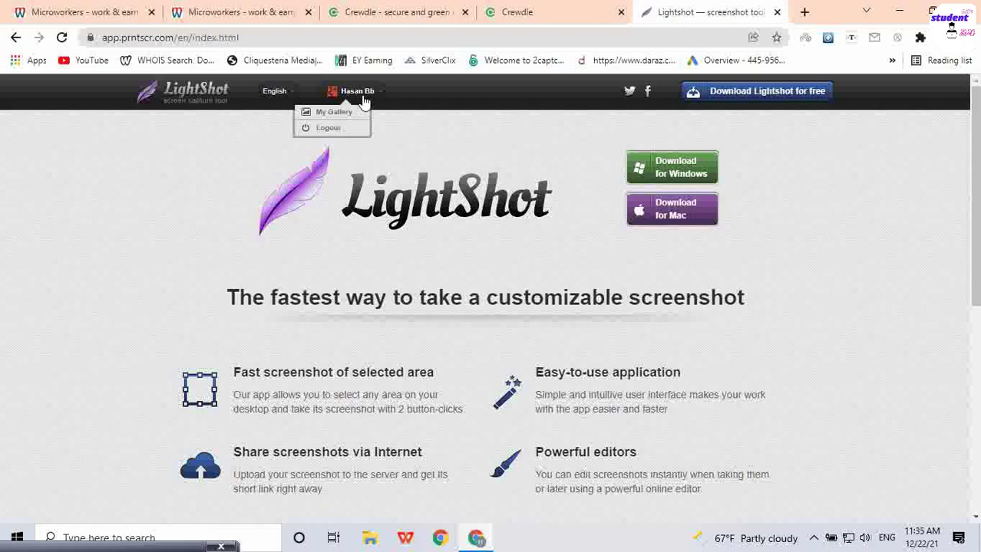
click(328, 127)
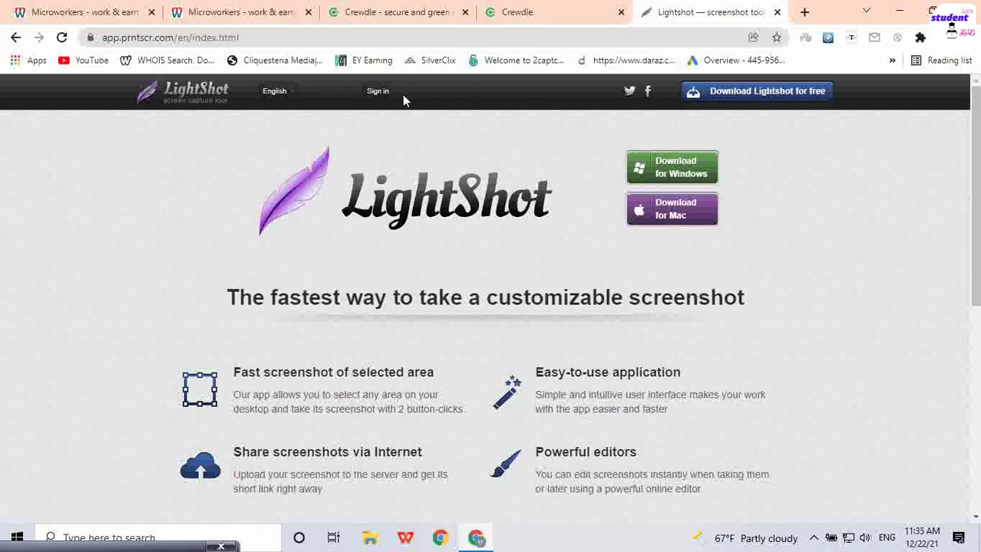
click(380, 91)
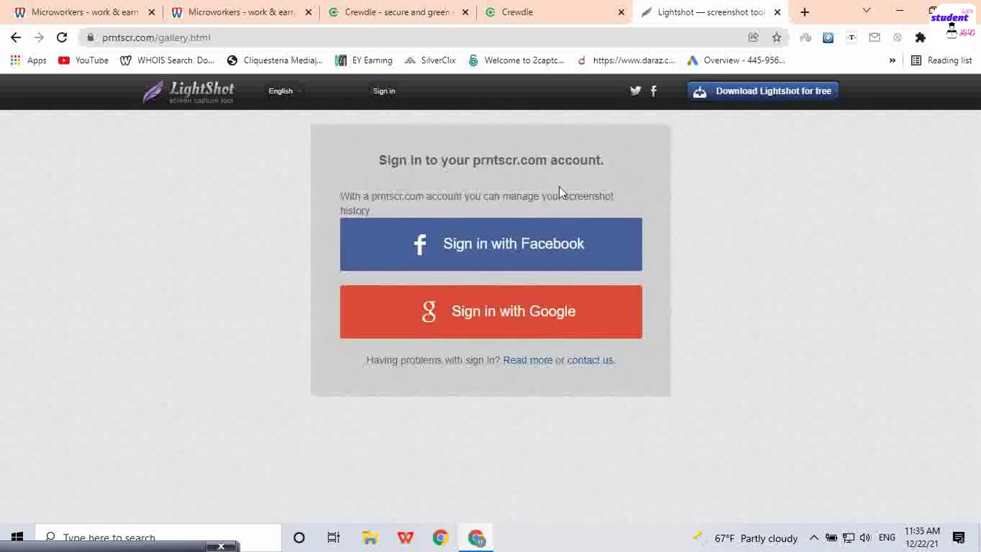
click(491, 316)
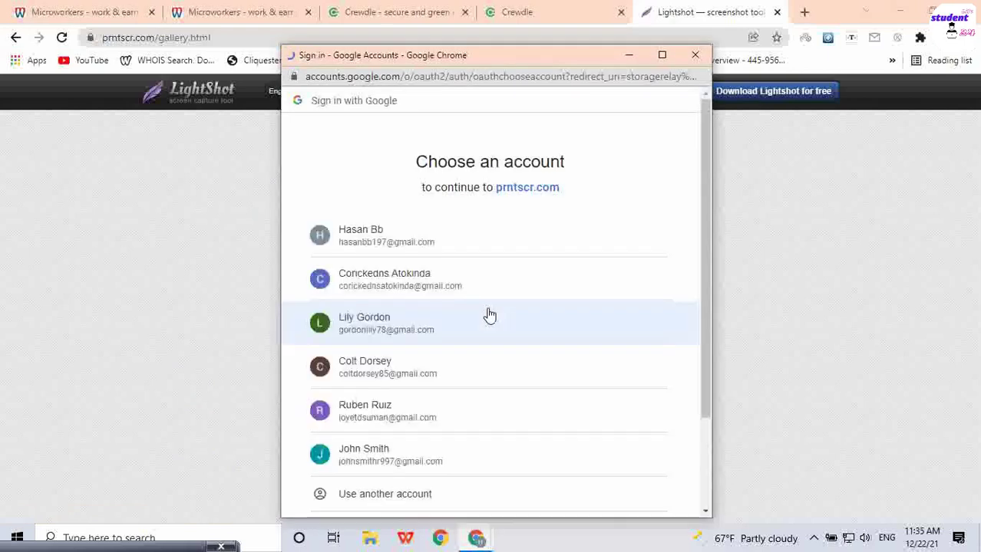
Step: Pick the Google account to sign in, then browse for an image to upload
click(418, 234)
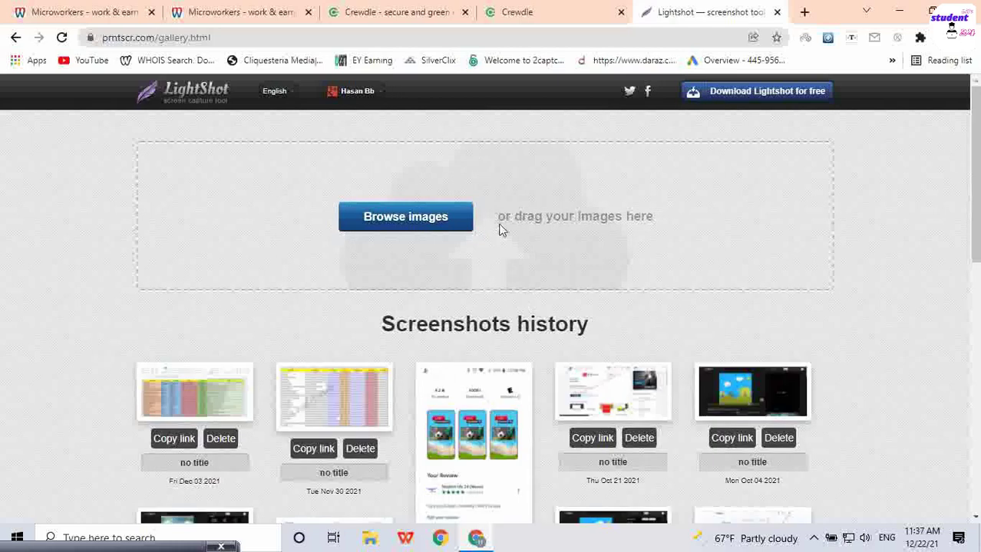
click(419, 222)
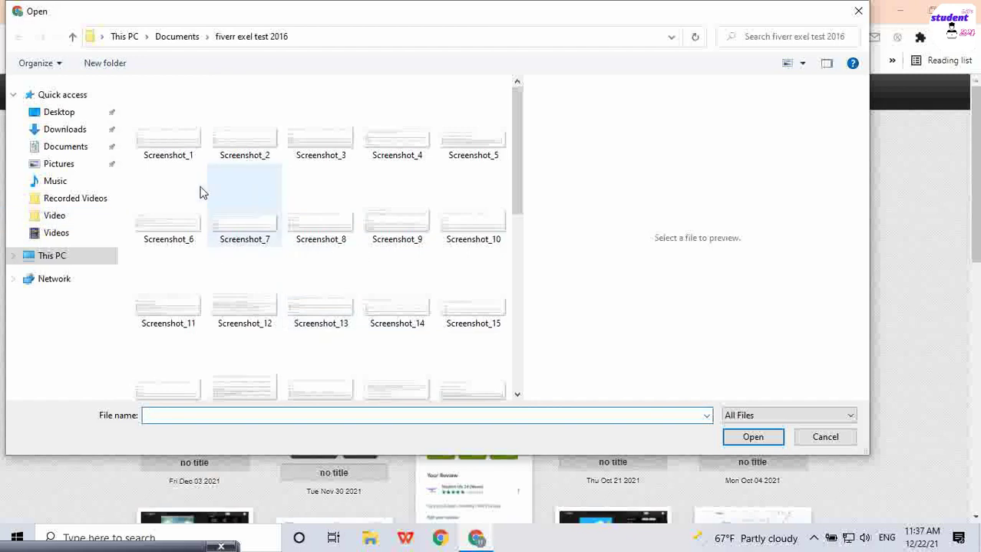
Step: Upload Screenshot_5 from the Desktop to Lightshot and copy its share link
click(65, 114)
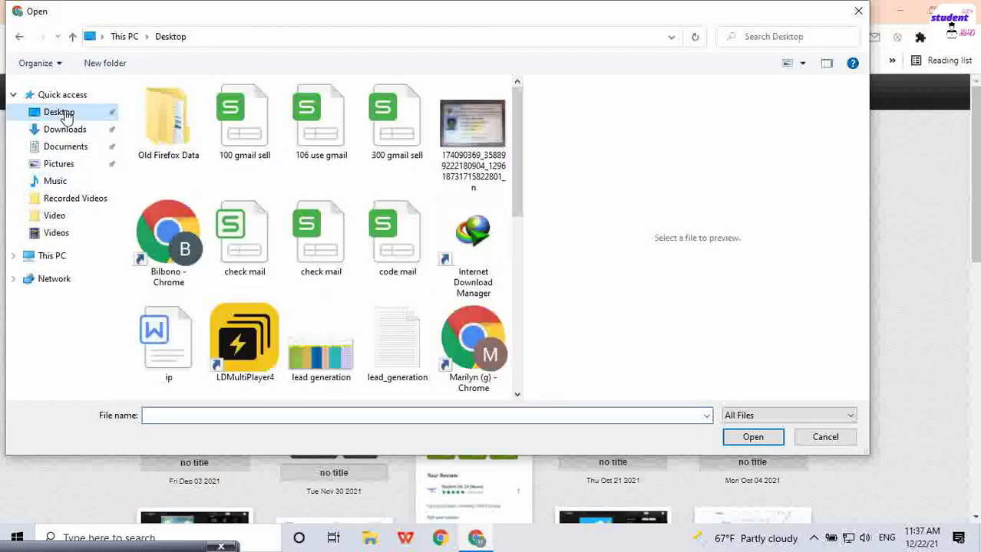
scroll(395, 207, down, 5)
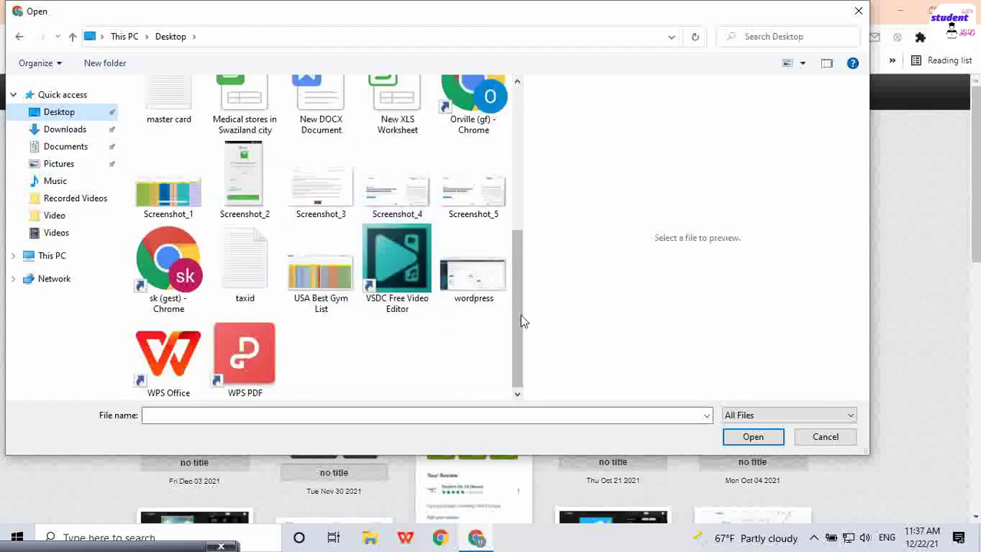
click(460, 213)
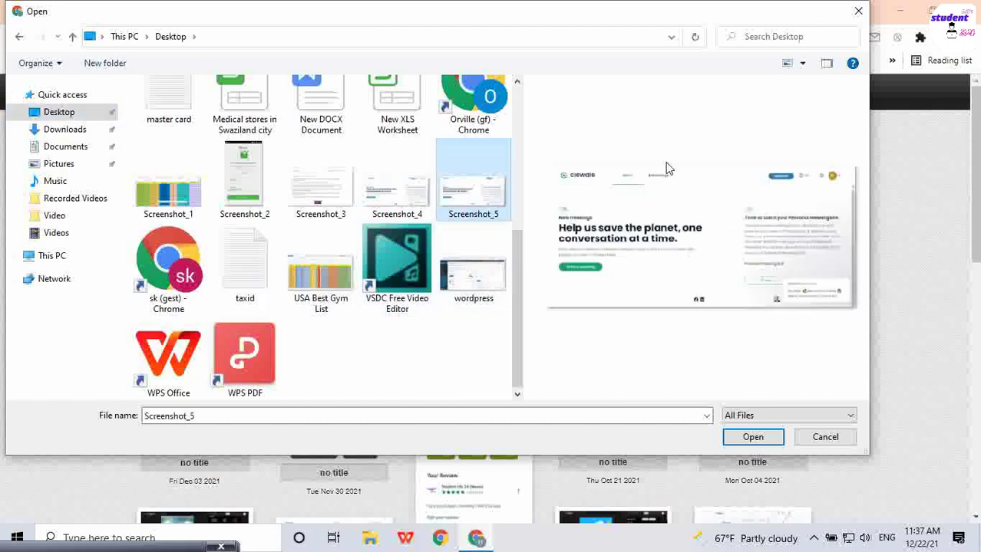
click(753, 437)
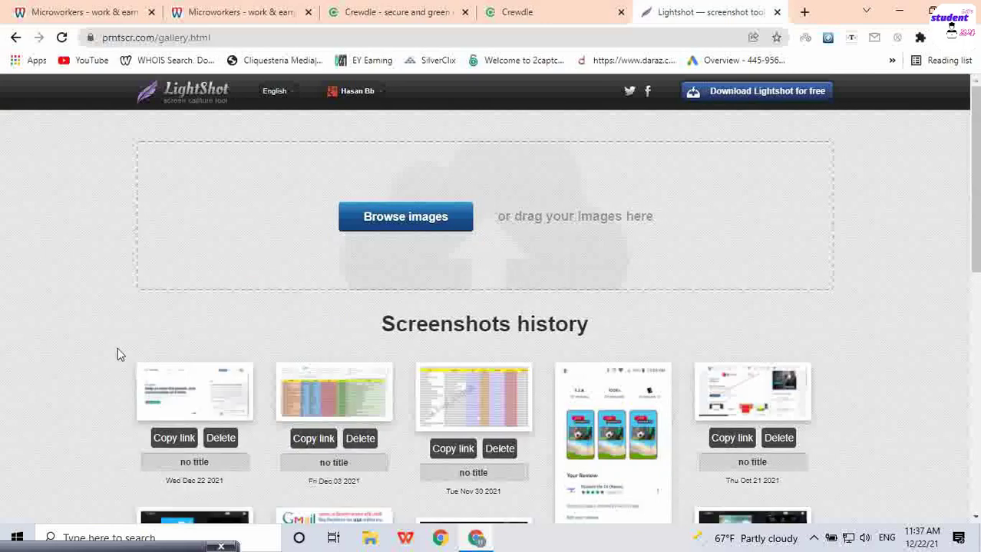
click(175, 439)
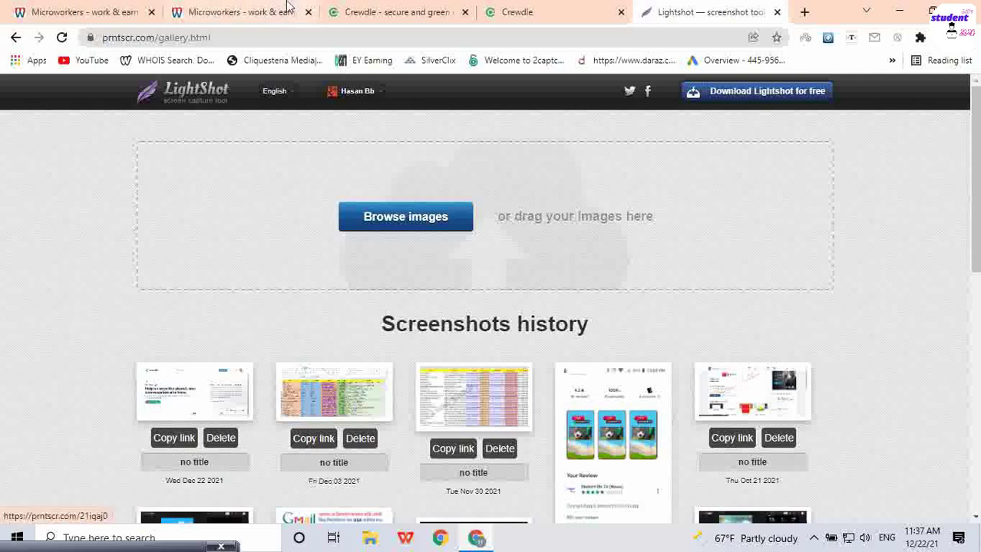
click(233, 9)
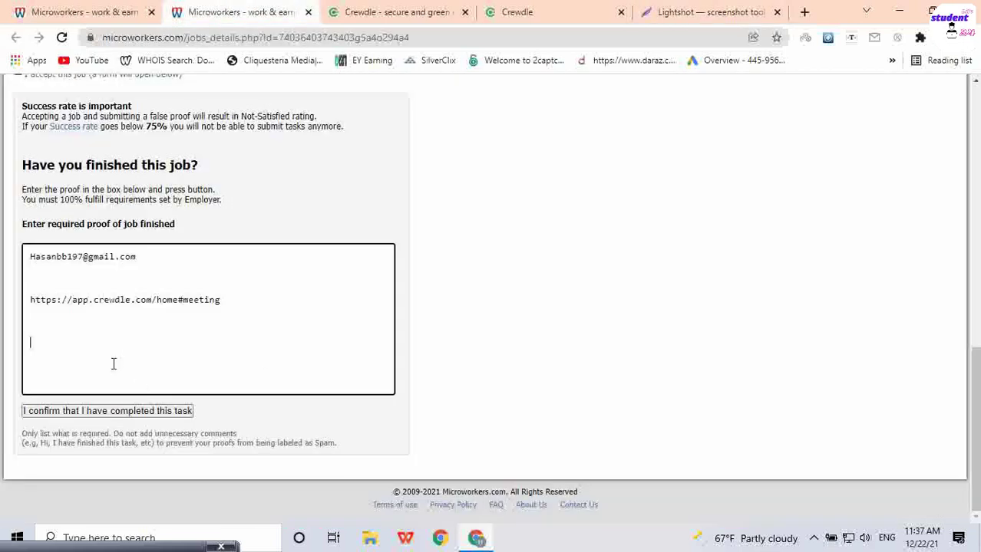
Step: Paste the prntscr screenshot link into the proof and remove the blank line after the e-mail
key(ctrl+v)
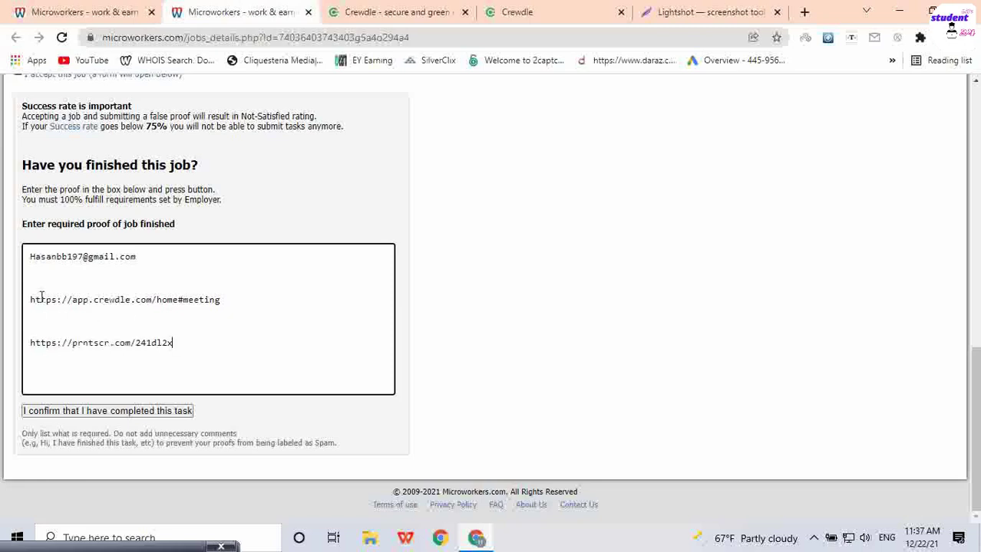
click(49, 281)
key(BackSpace)
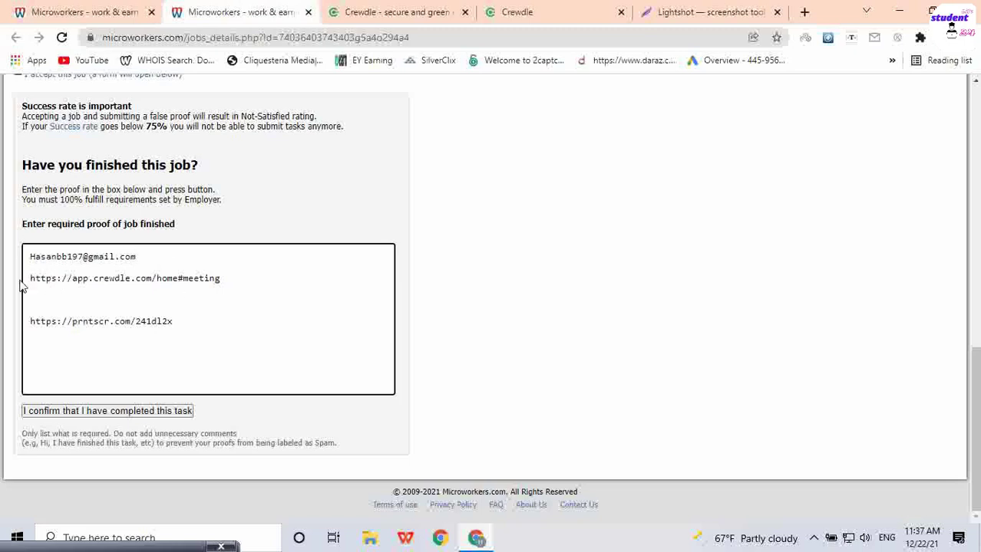
Step: Review the proof lines, checking the Crewdle link against the meeting page's address
drag(141, 256, 28, 254)
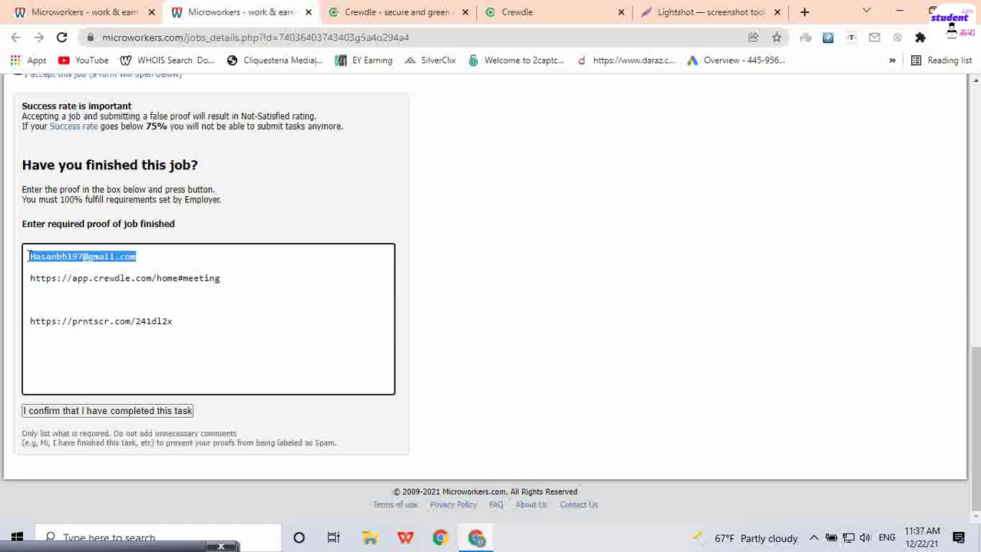
drag(226, 280, 27, 281)
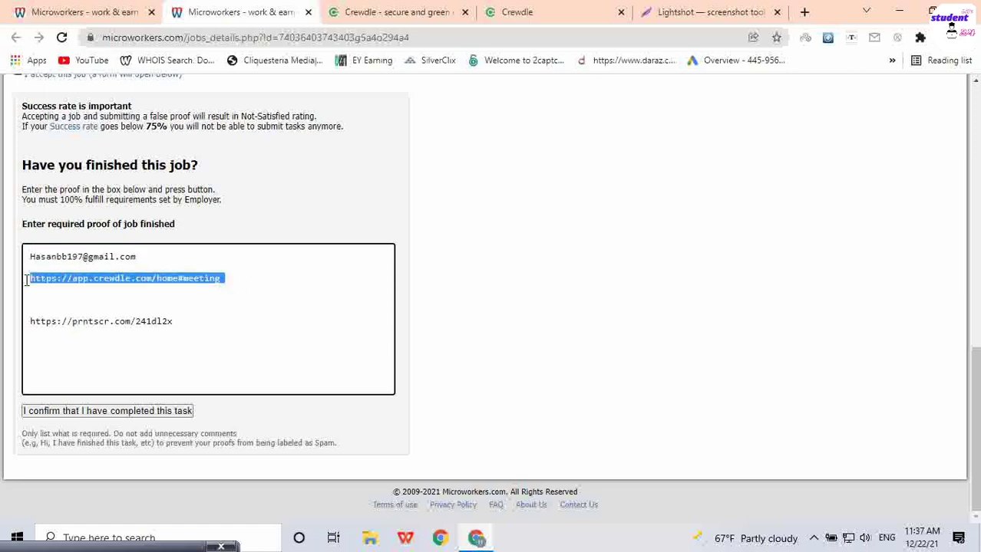
click(537, 11)
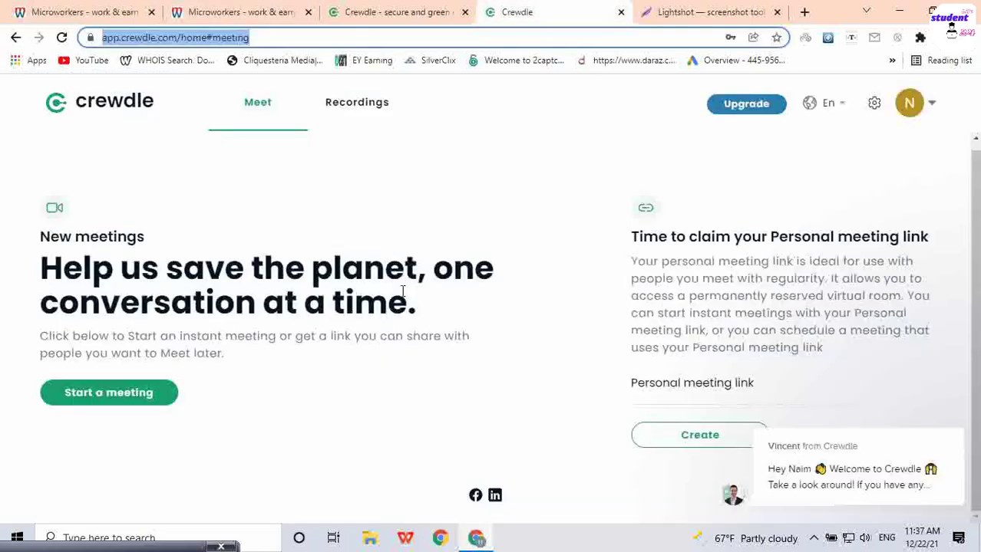
click(234, 9)
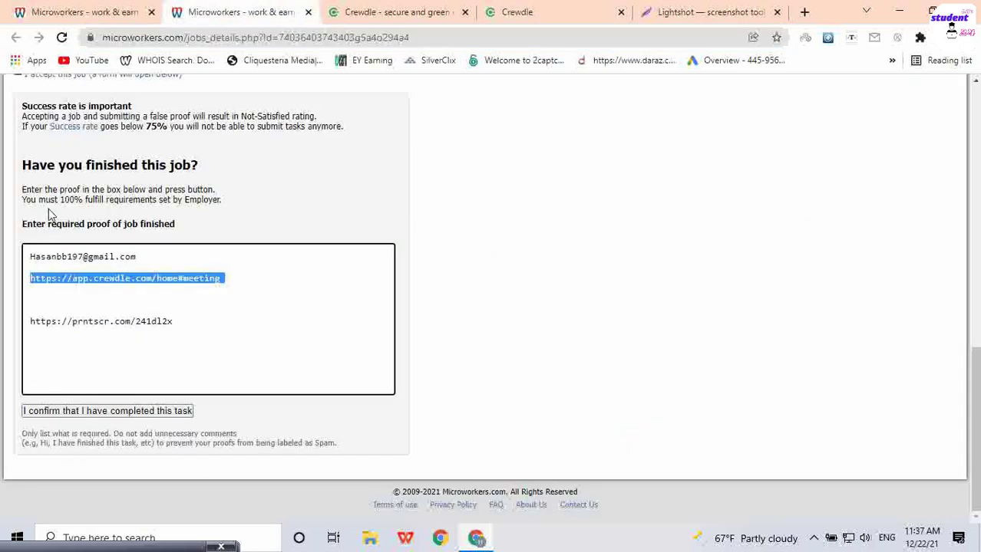
scroll(295, 293, up, 5)
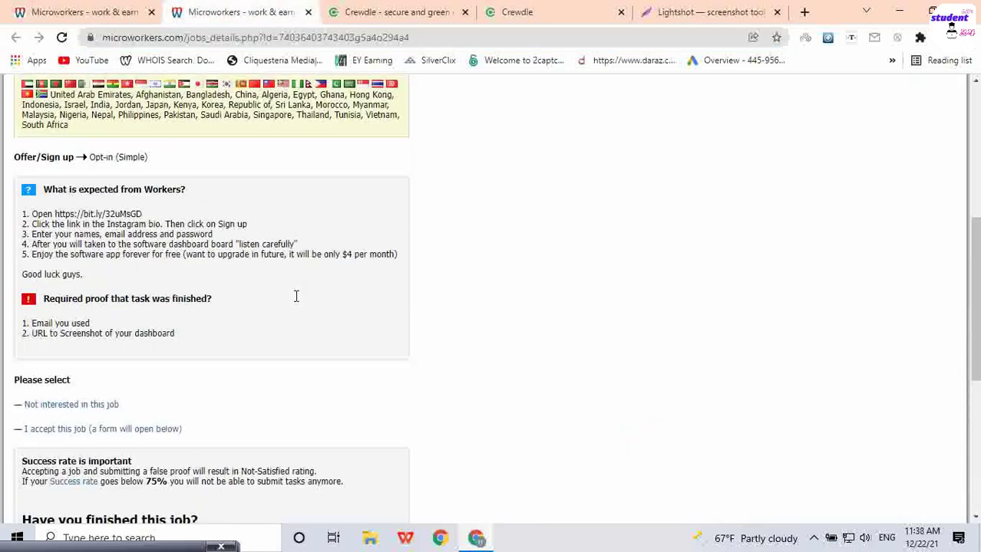
scroll(138, 307, down, 2)
drag(192, 219, 135, 220)
scroll(289, 290, down, 3)
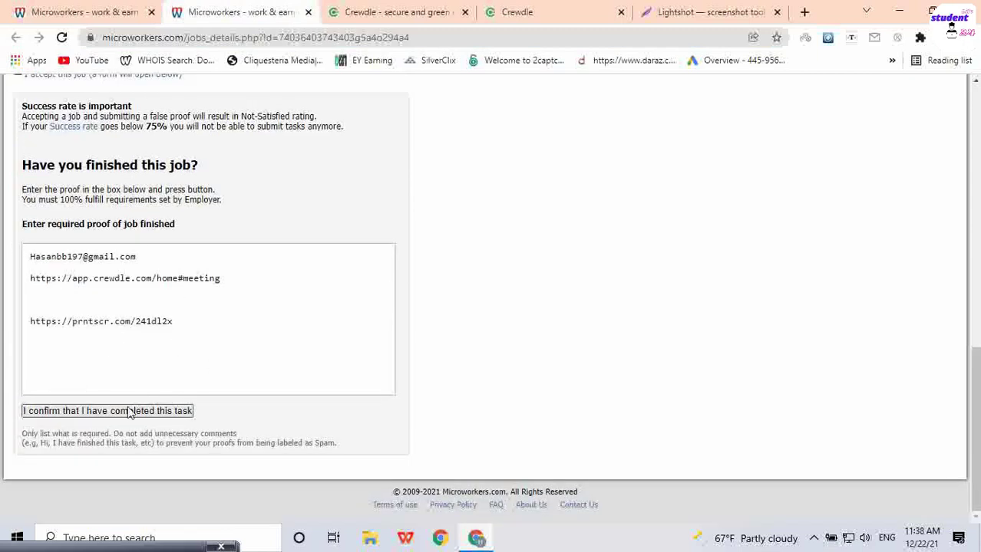
drag(194, 319, 3, 251)
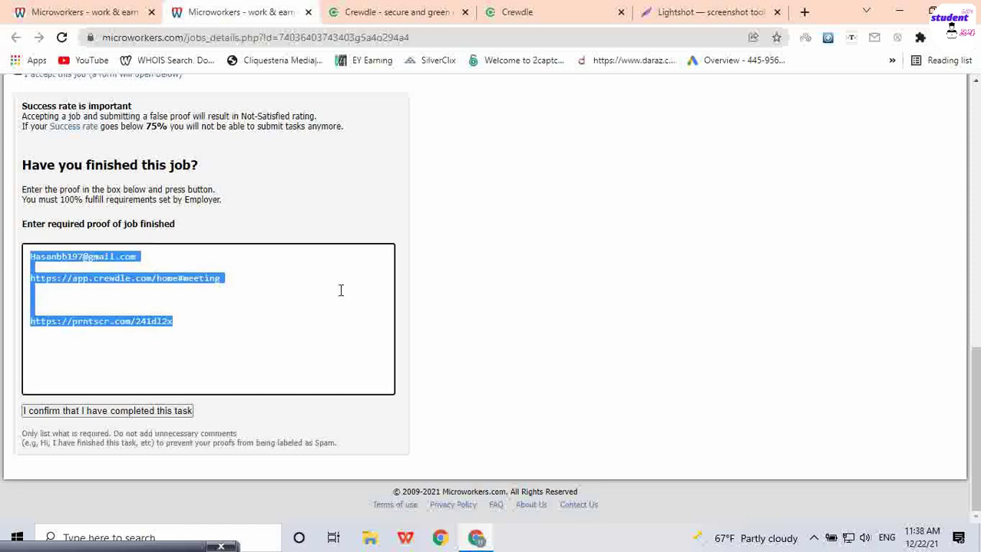
scroll(410, 284, up, 5)
scroll(148, 265, down, 5)
Step: Confirm the task is completed to submit the proof, then view 'Tasks I finished'
click(108, 412)
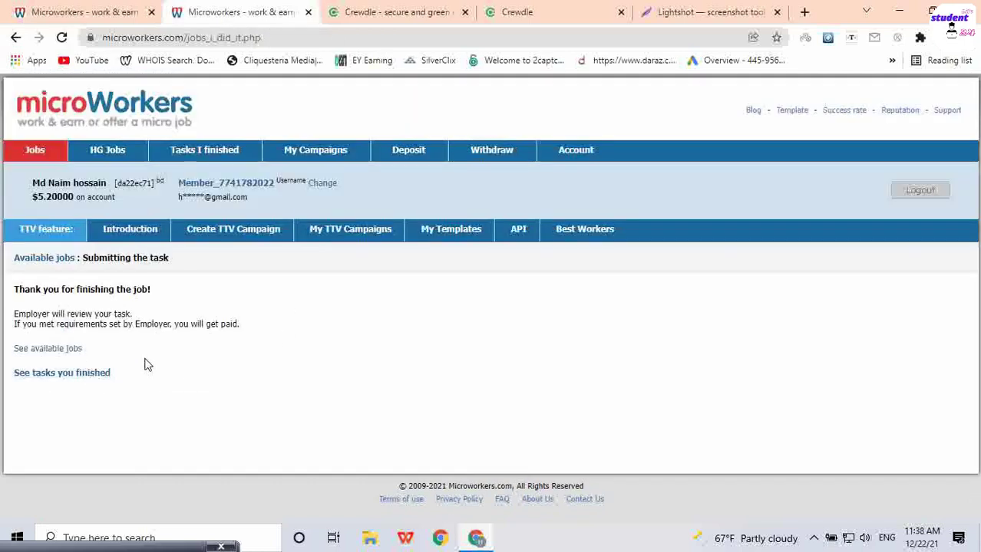
drag(267, 336, 2, 326)
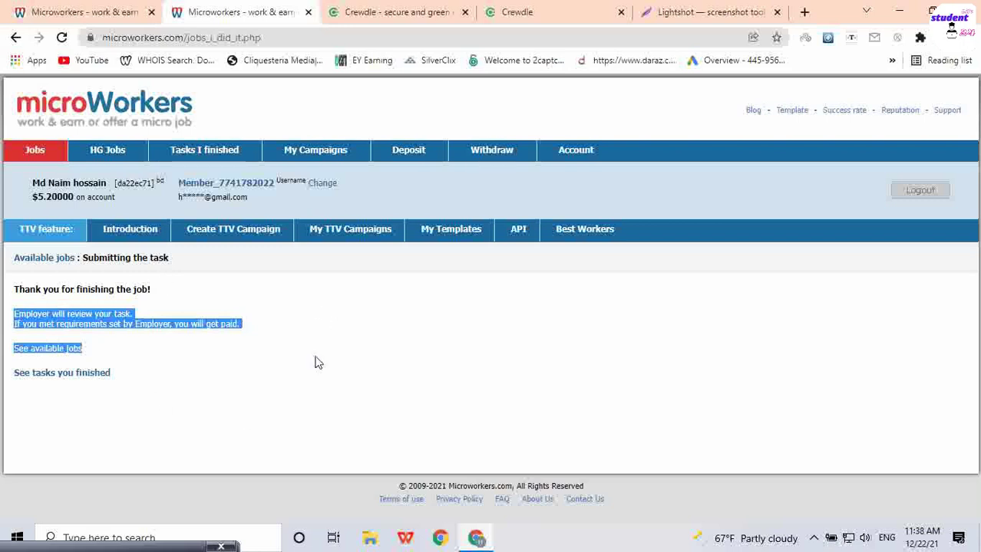
click(205, 156)
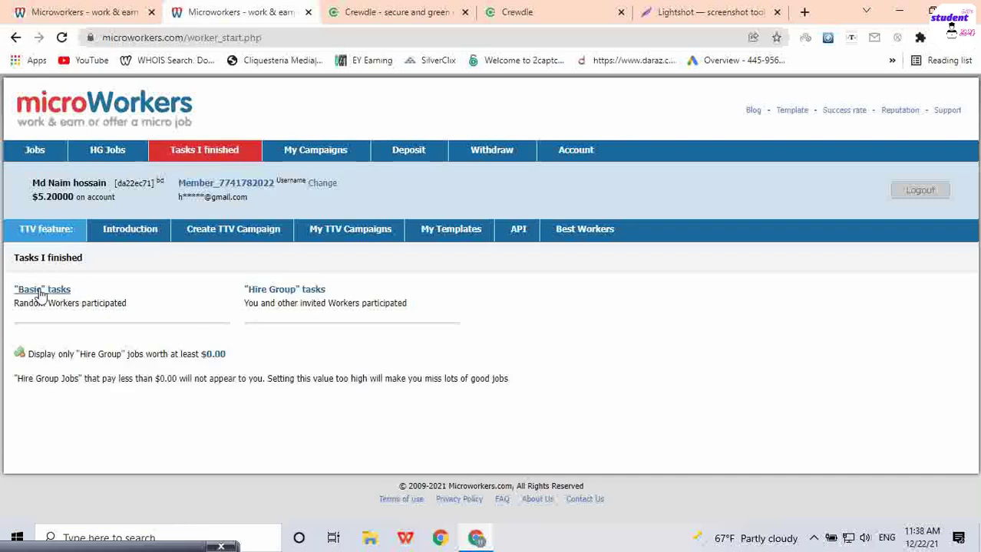
Step: Find the pending Video Calling: Sign up entry in Basic finished tasks, then return to Jobs
click(40, 292)
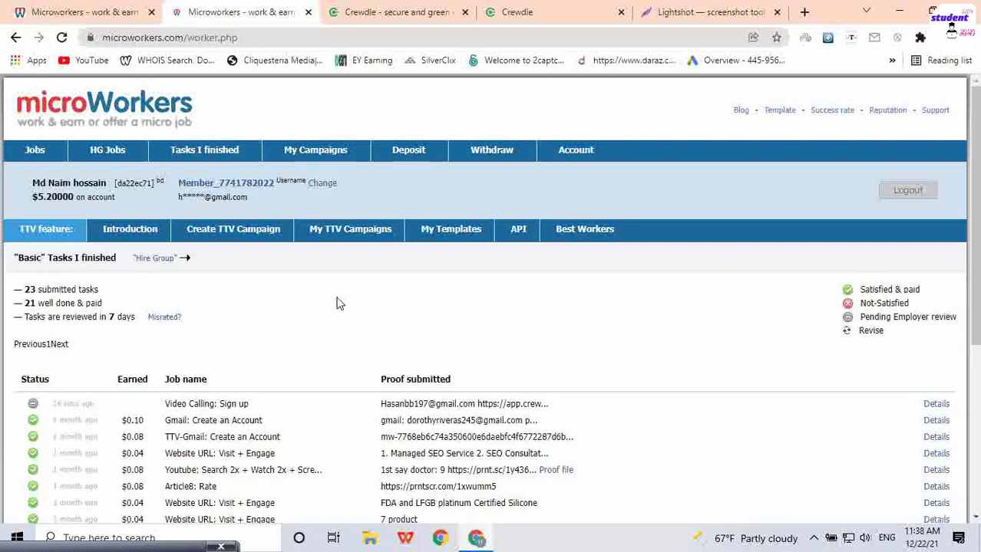
scroll(339, 300, down, 3)
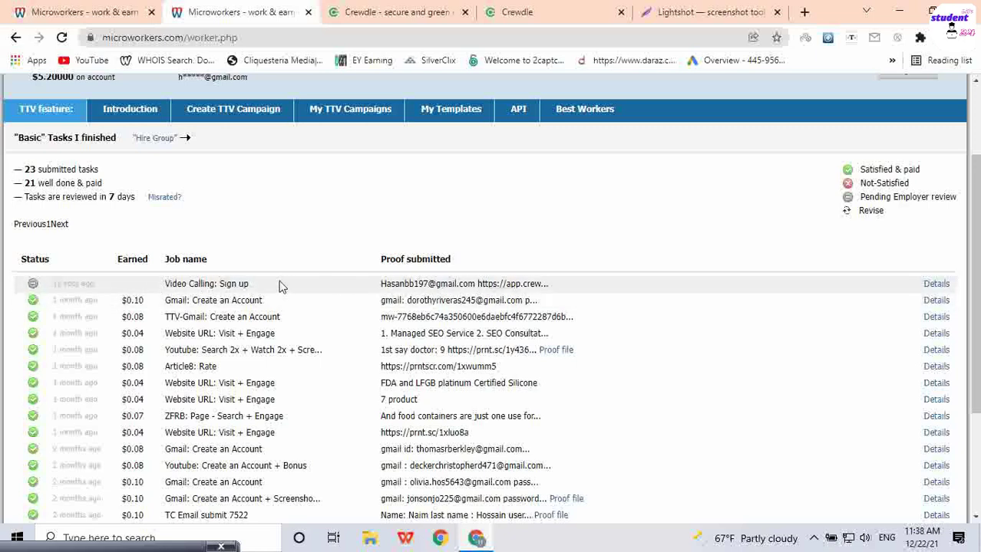
scroll(138, 303, down, 3)
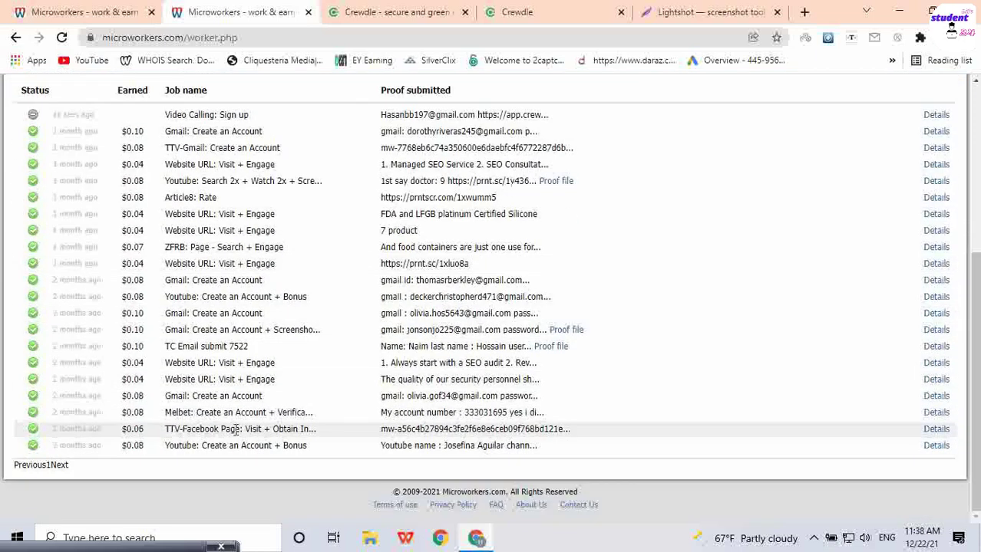
mouse_move(146, 446)
mouse_down()
mouse_move(120, 445)
mouse_move(136, 430)
mouse_up()
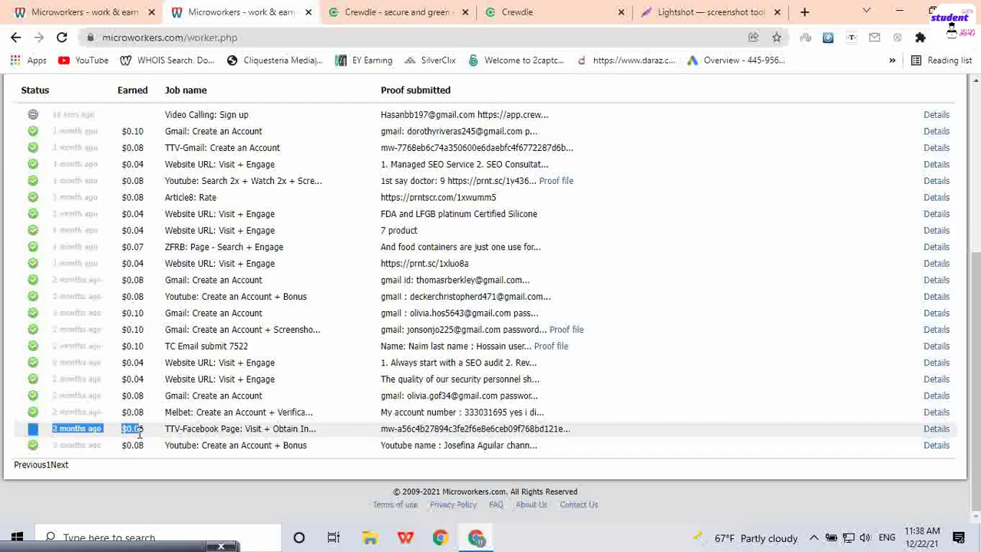
drag(144, 379, 116, 379)
drag(144, 346, 115, 346)
scroll(165, 332, up, 3)
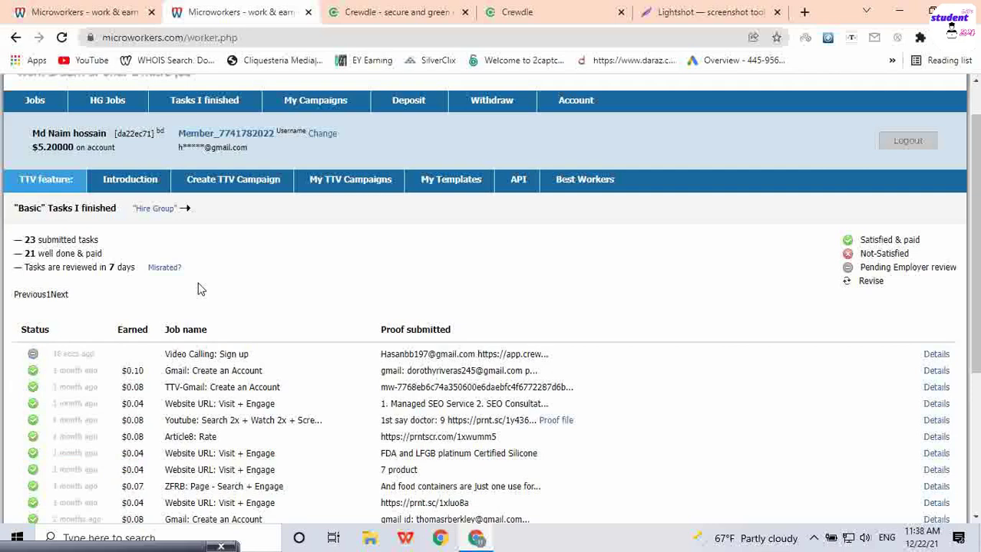
scroll(198, 288, up, 1)
click(33, 156)
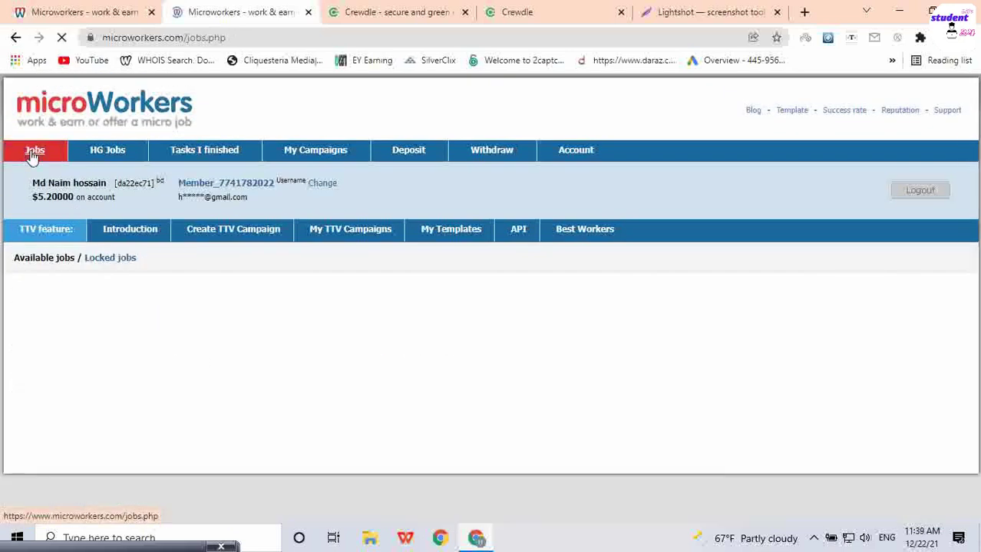
Step: Scroll through the available jobs list from 'Reddit Upvote: Post' down to 'Need Qulified Bloggers + Add Code'
scroll(323, 328, down, 4)
scroll(323, 328, down, 1)
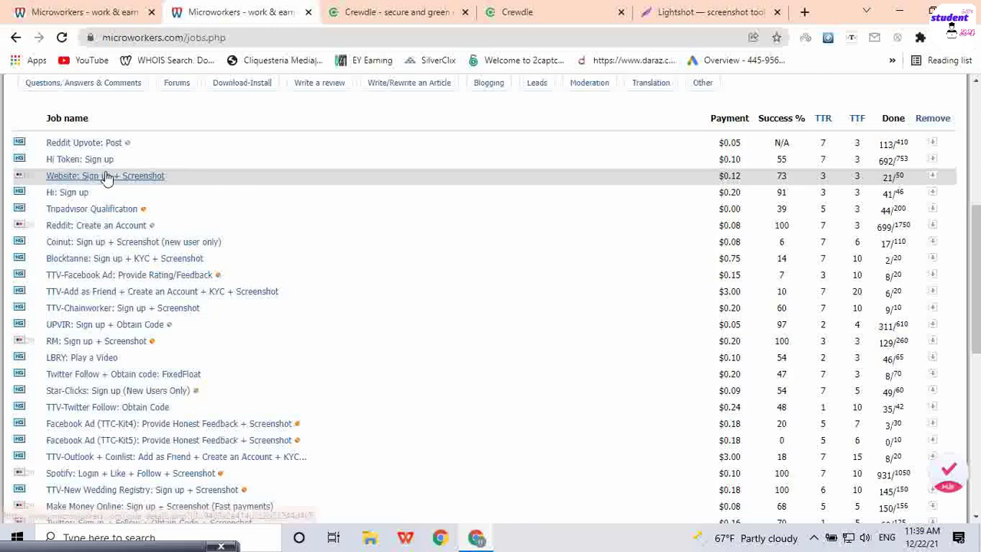
scroll(128, 409, down, 5)
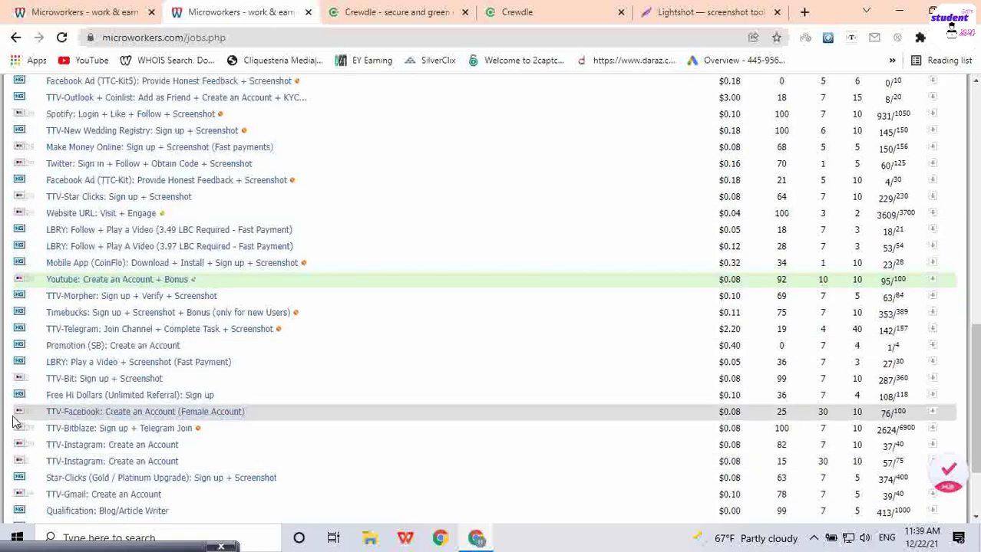
scroll(115, 399, down, 2)
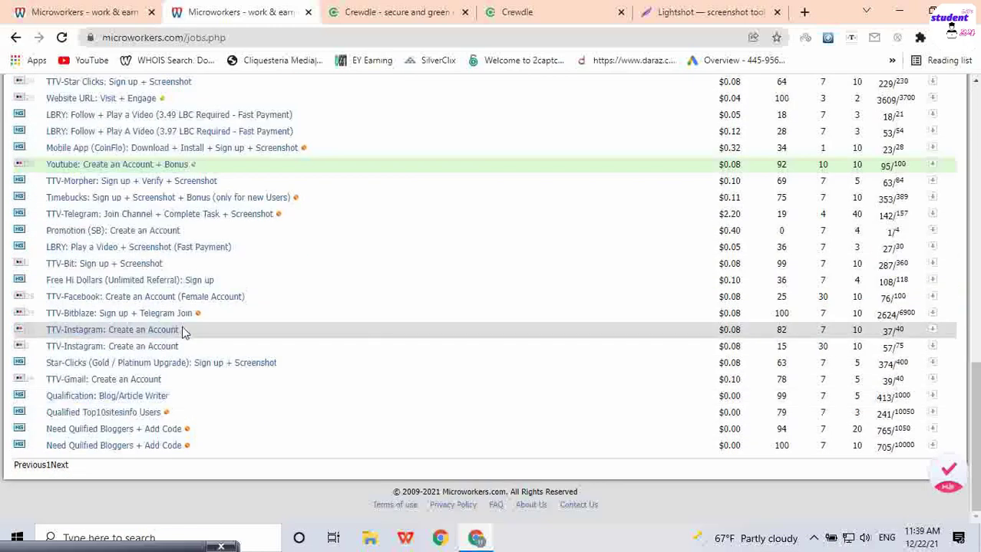